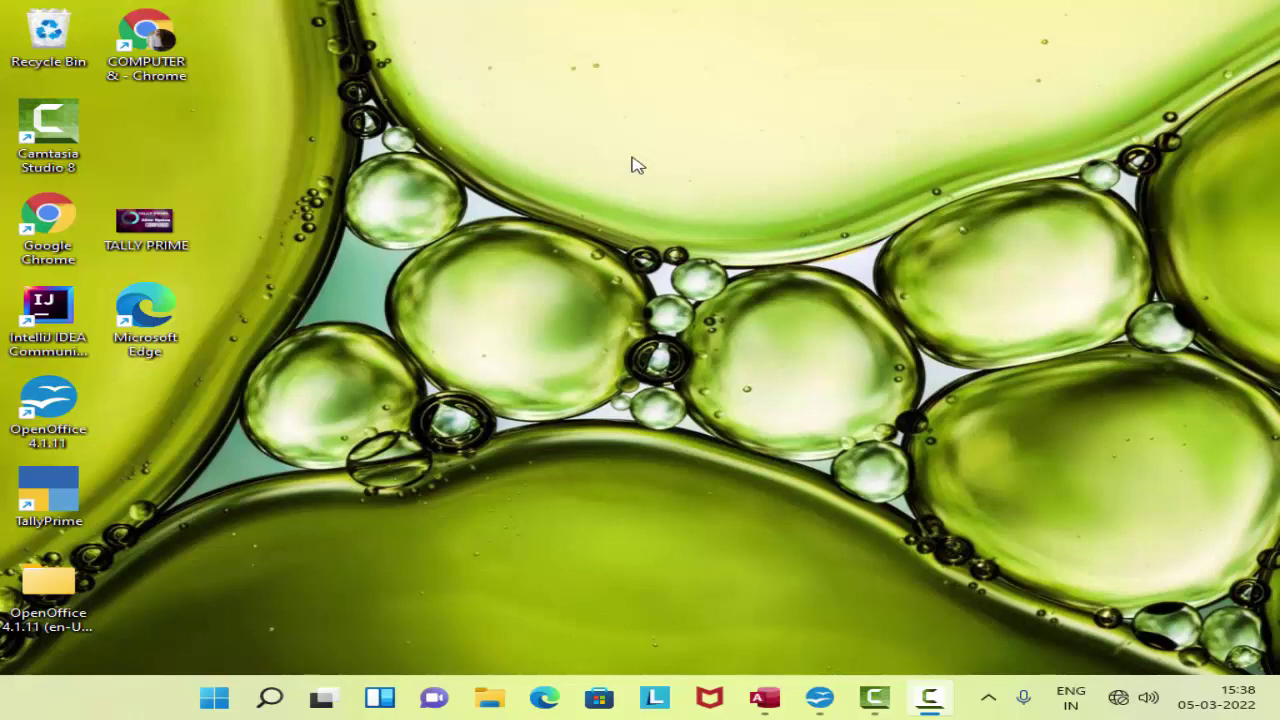
Step: Refresh the desktop three times and bring the student marks spreadsheet in OpenOffice Calc forward
right_click(566, 127)
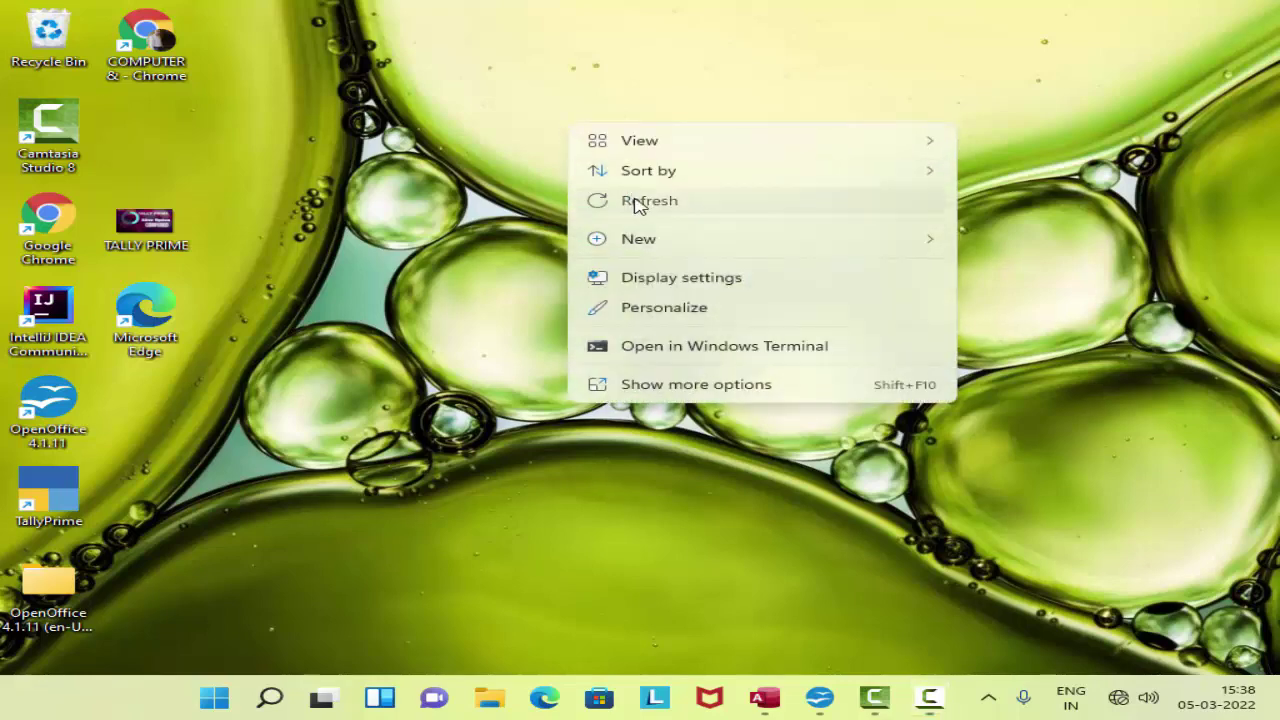
click(634, 200)
right_click(595, 158)
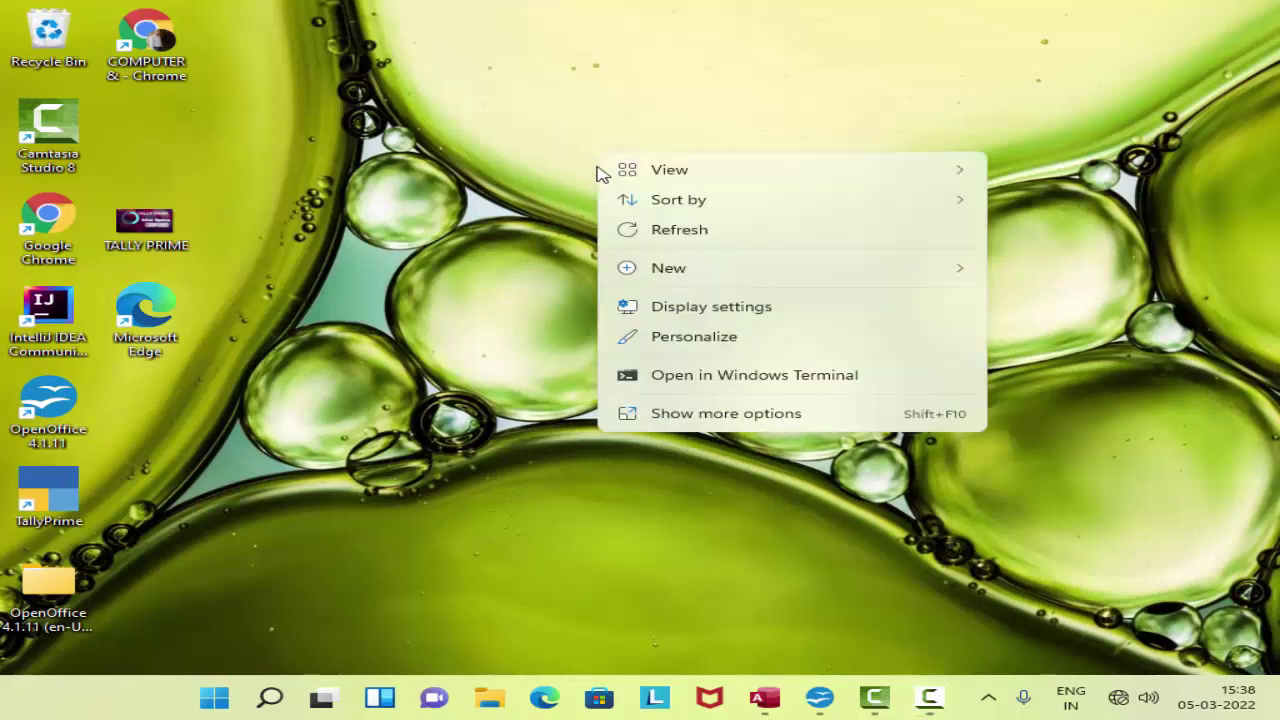
click(657, 232)
right_click(580, 136)
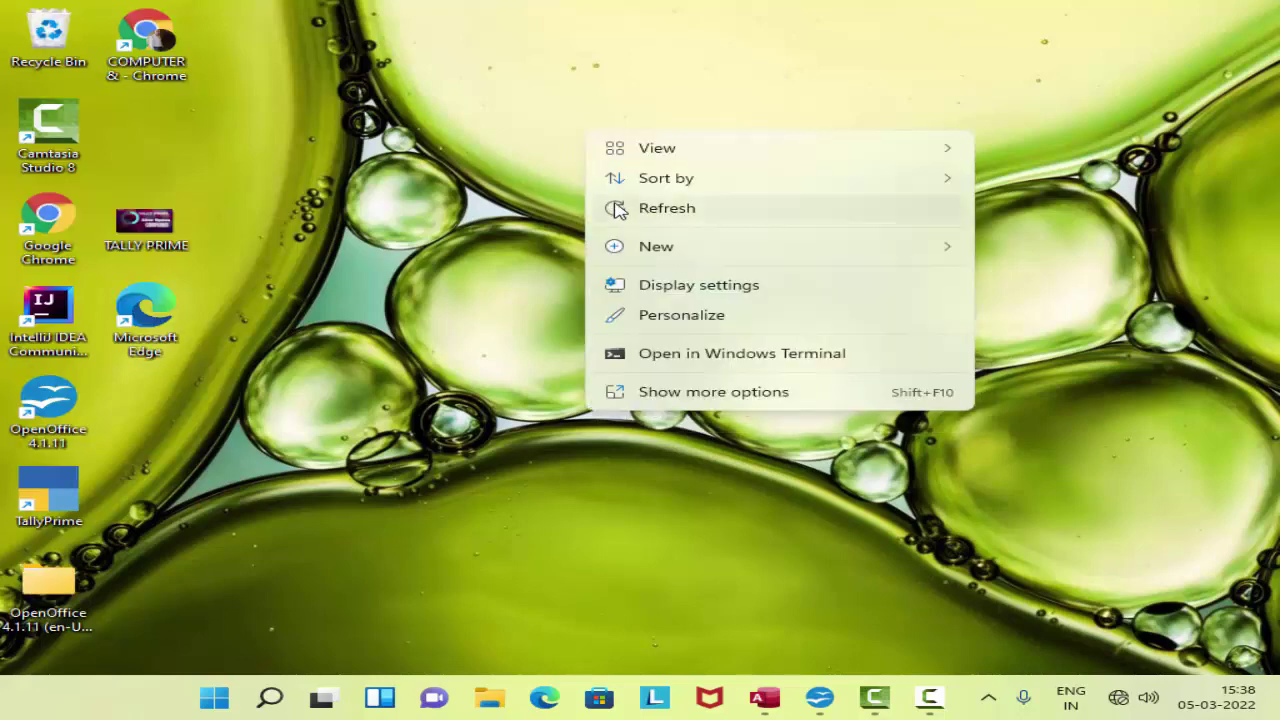
click(619, 210)
click(820, 697)
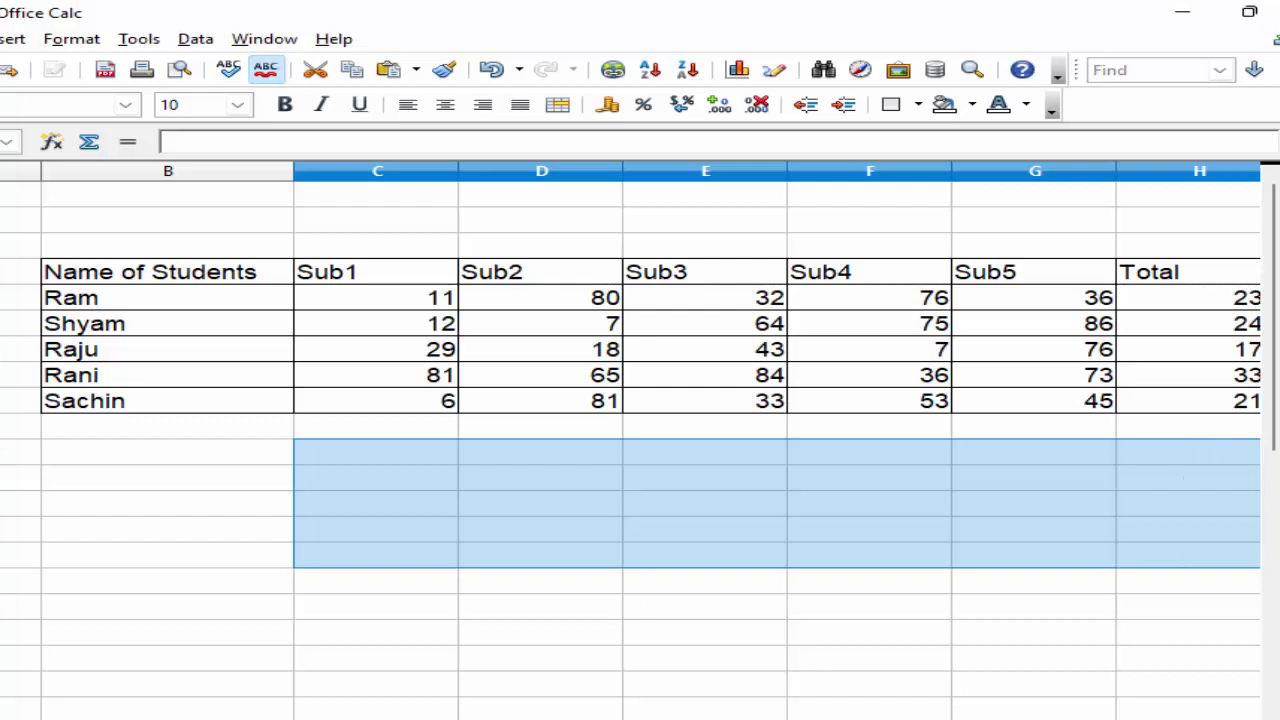
Step: Scroll back to column B and select the header row B4:H4, Name of Students through Total
drag(1255, 555, 1270, 555)
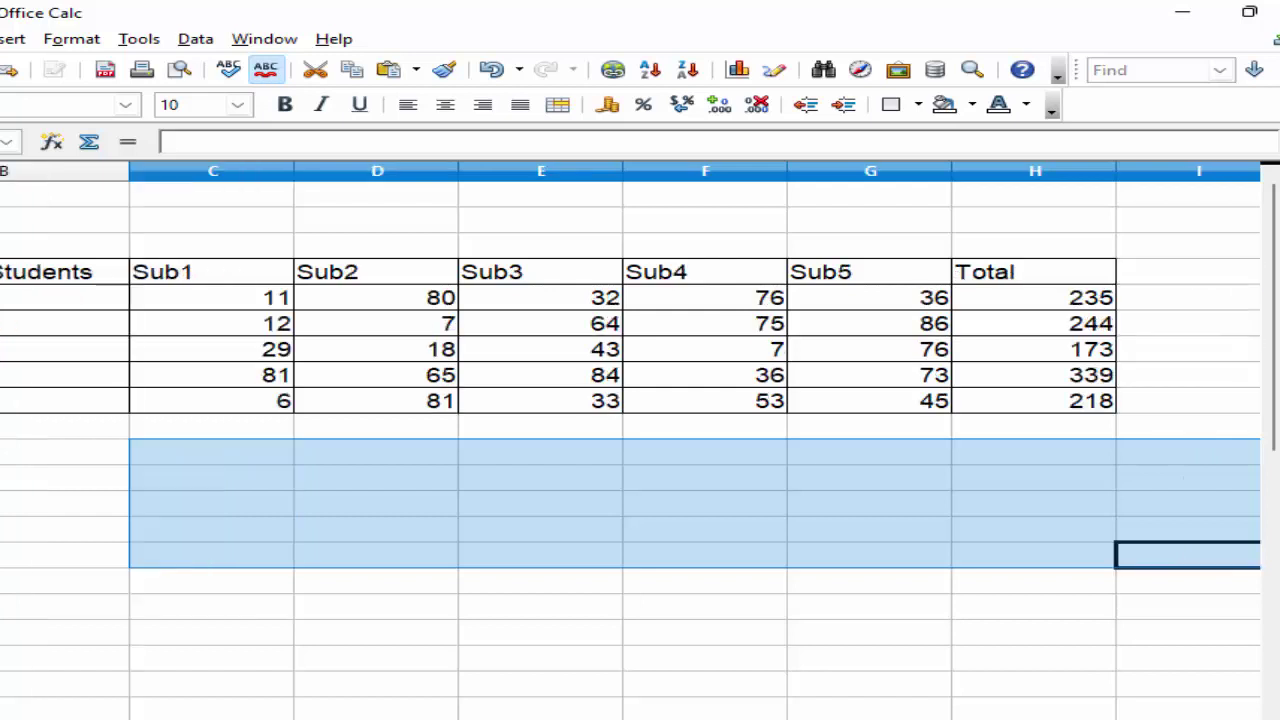
scroll(640, 440, left, 1)
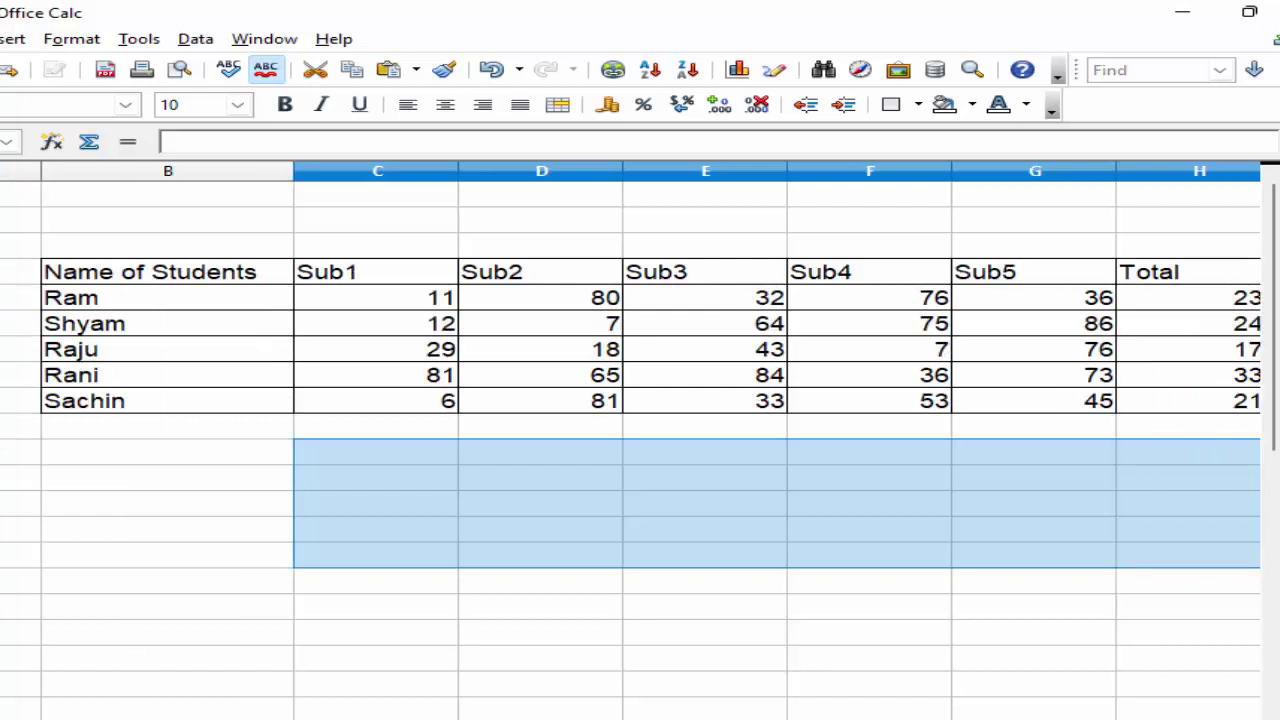
mouse_move(155, 283)
mouse_down()
mouse_move(743, 273)
mouse_move(1172, 285)
mouse_up()
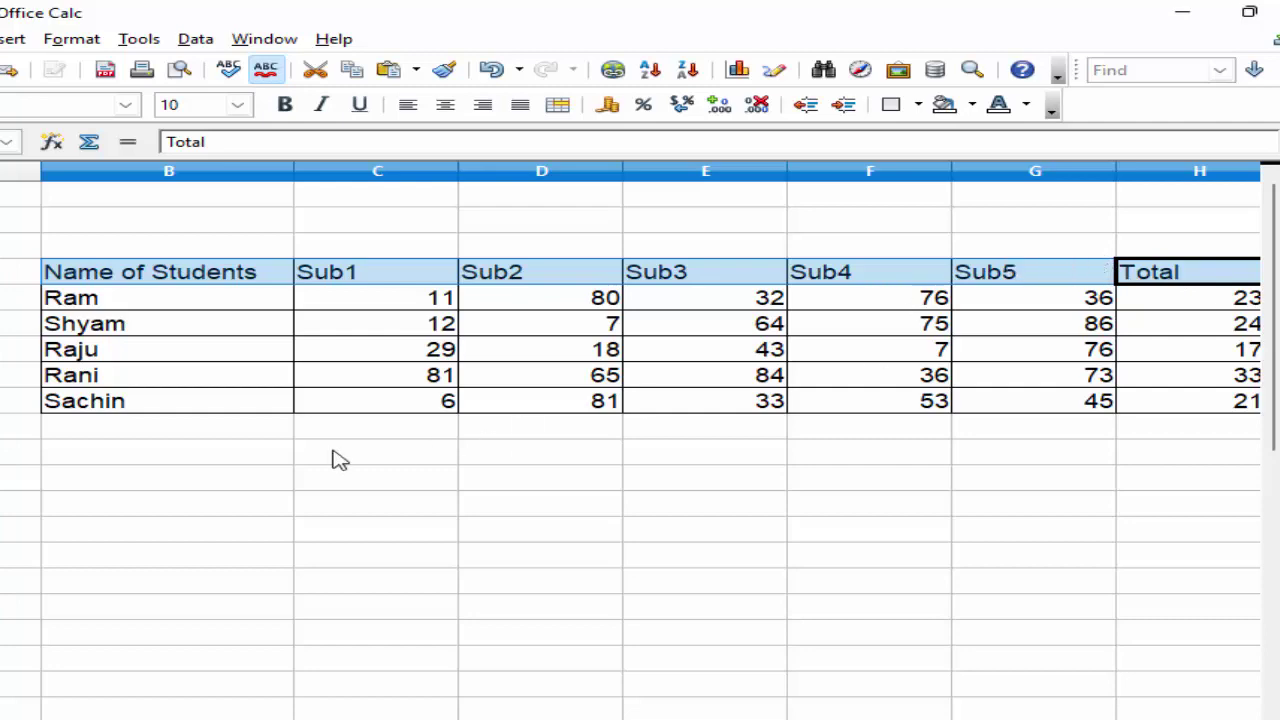
Step: Paste the header row into A12, widen column A to fit 'Name of Students', and select the new table area
key(ctrl+c)
click(13, 490)
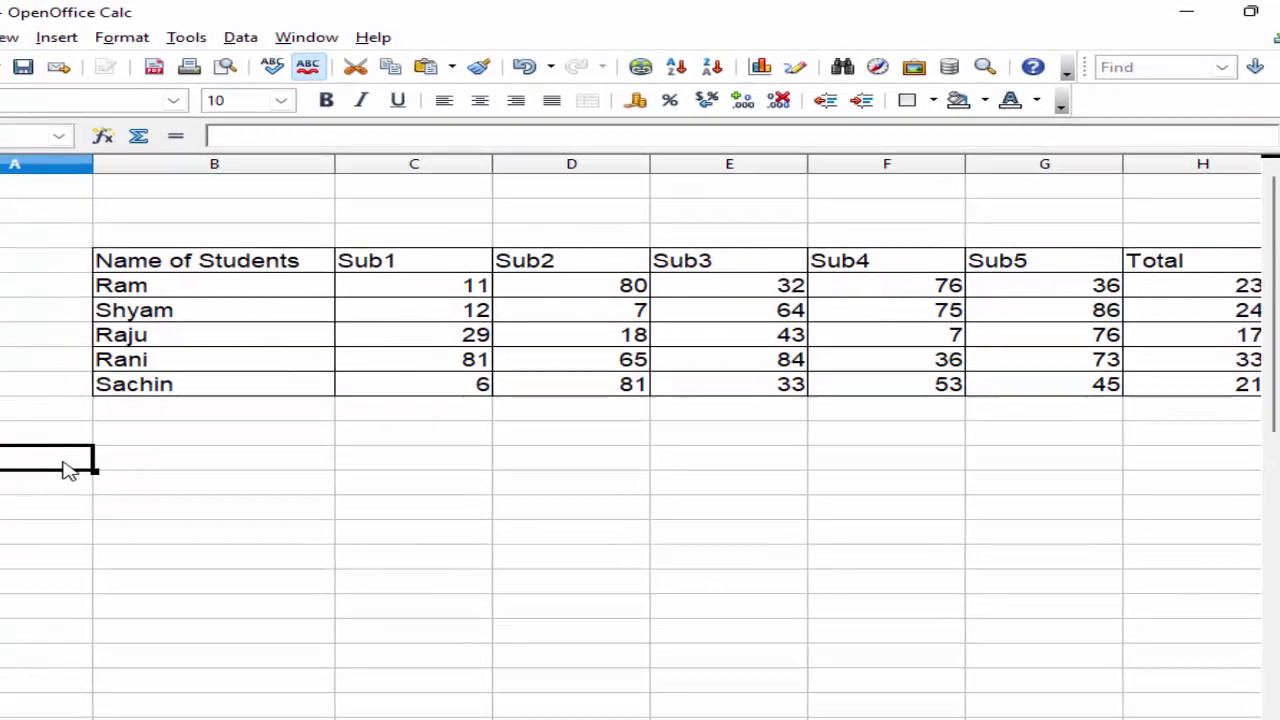
key(ctrl+v)
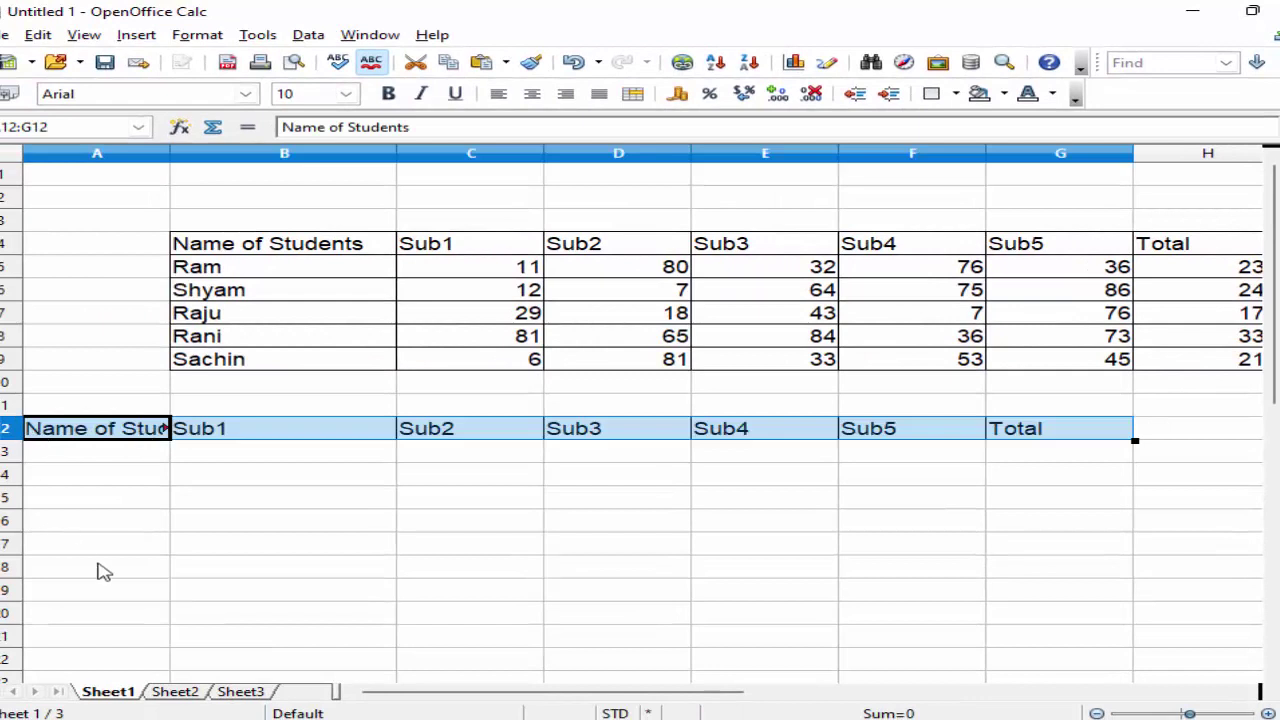
drag(176, 152, 237, 155)
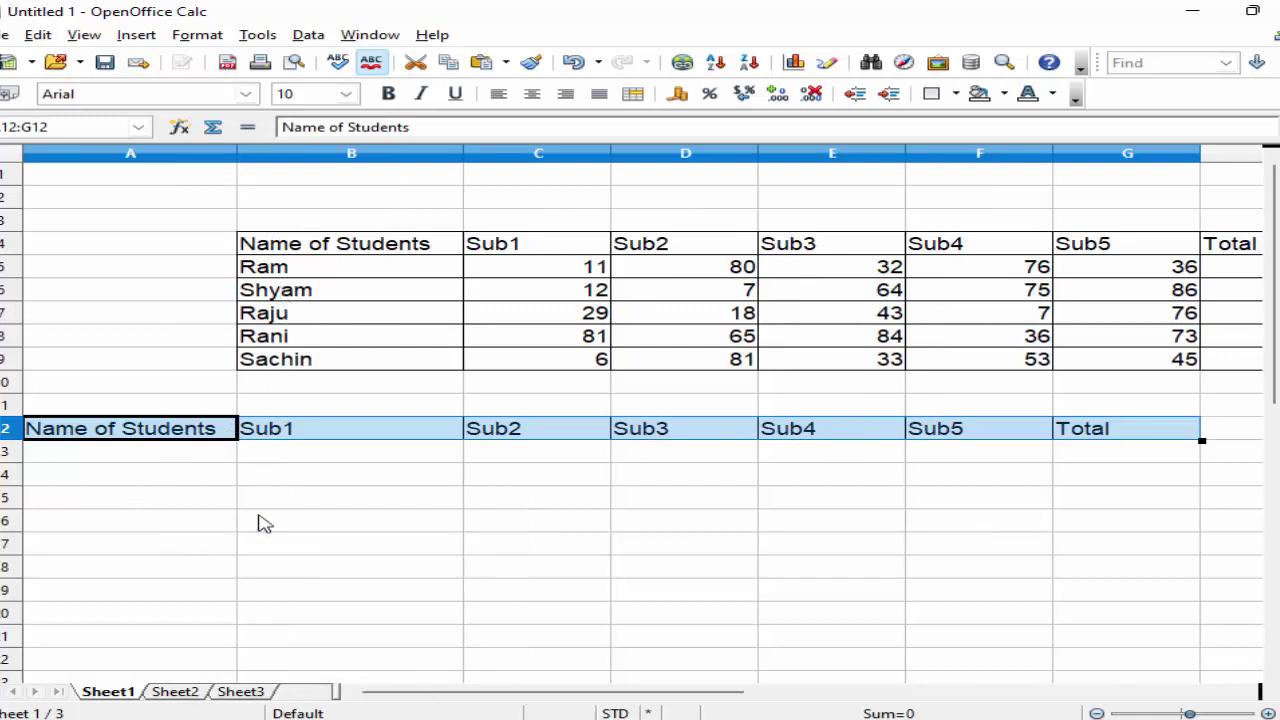
click(146, 433)
drag(146, 433, 553, 529)
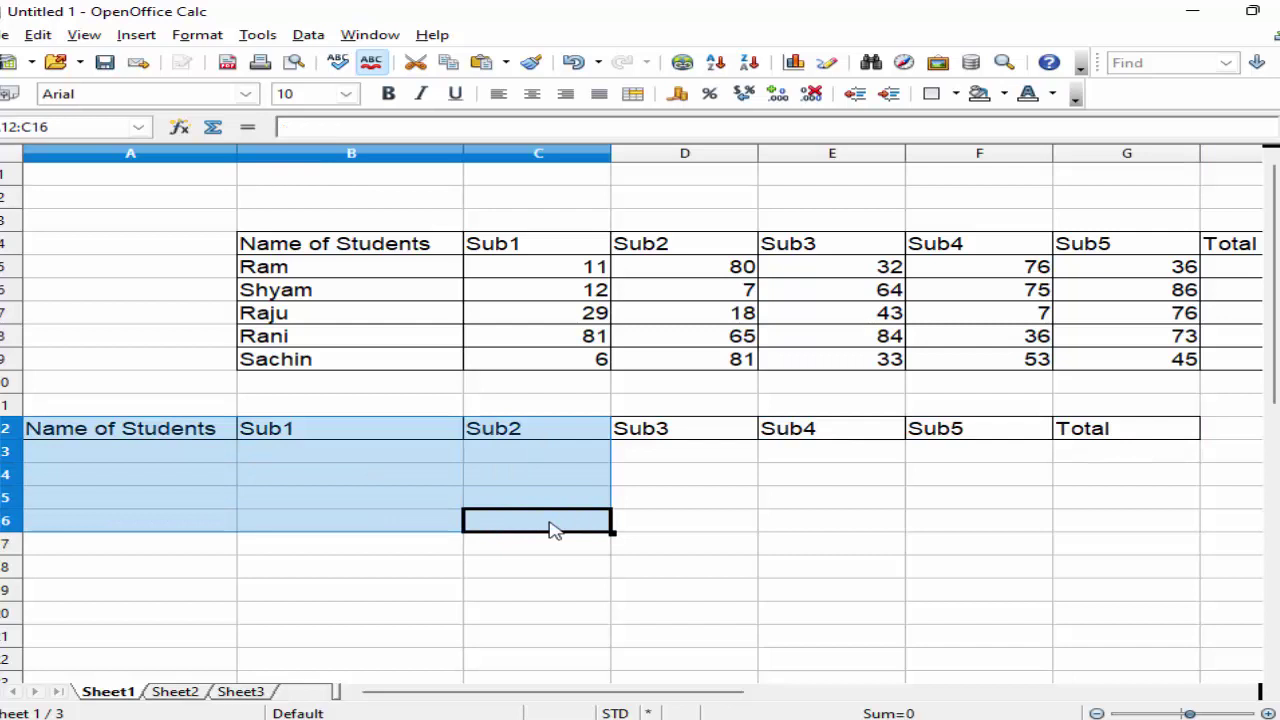
Step: Apply All Borders to the new table range A12:G17
drag(553, 529, 1126, 545)
click(955, 93)
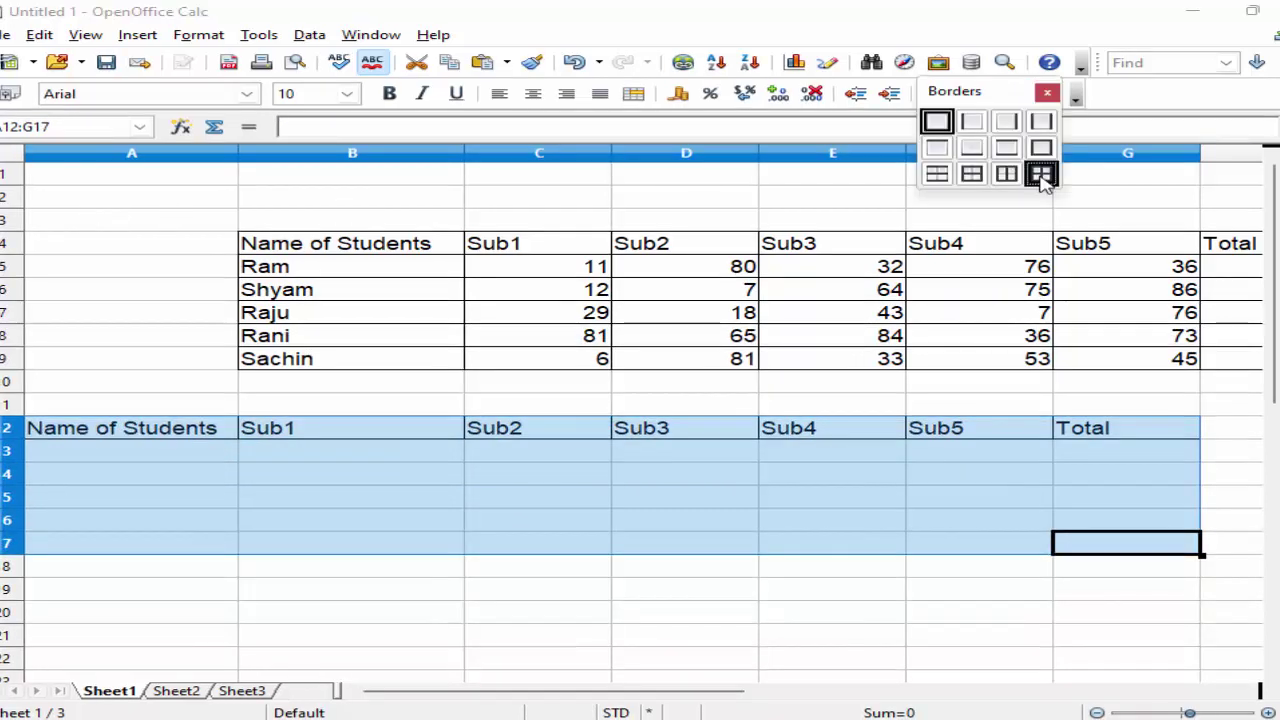
click(1041, 175)
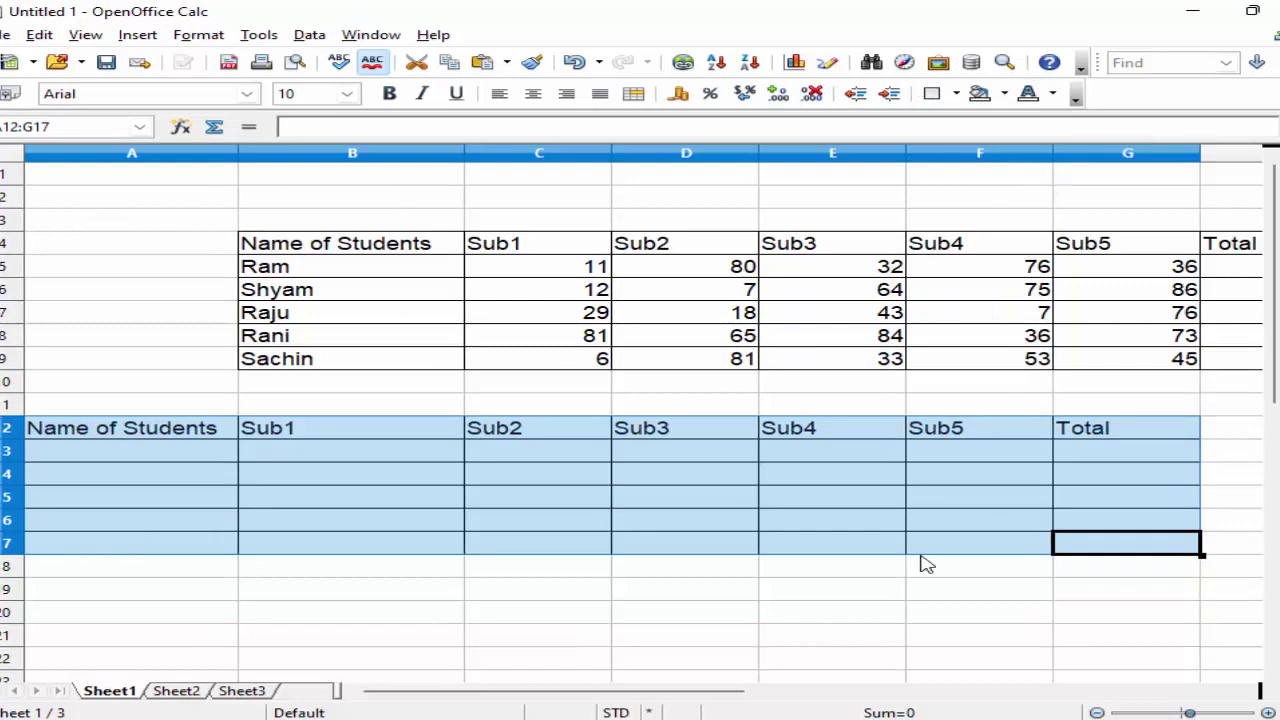
click(821, 638)
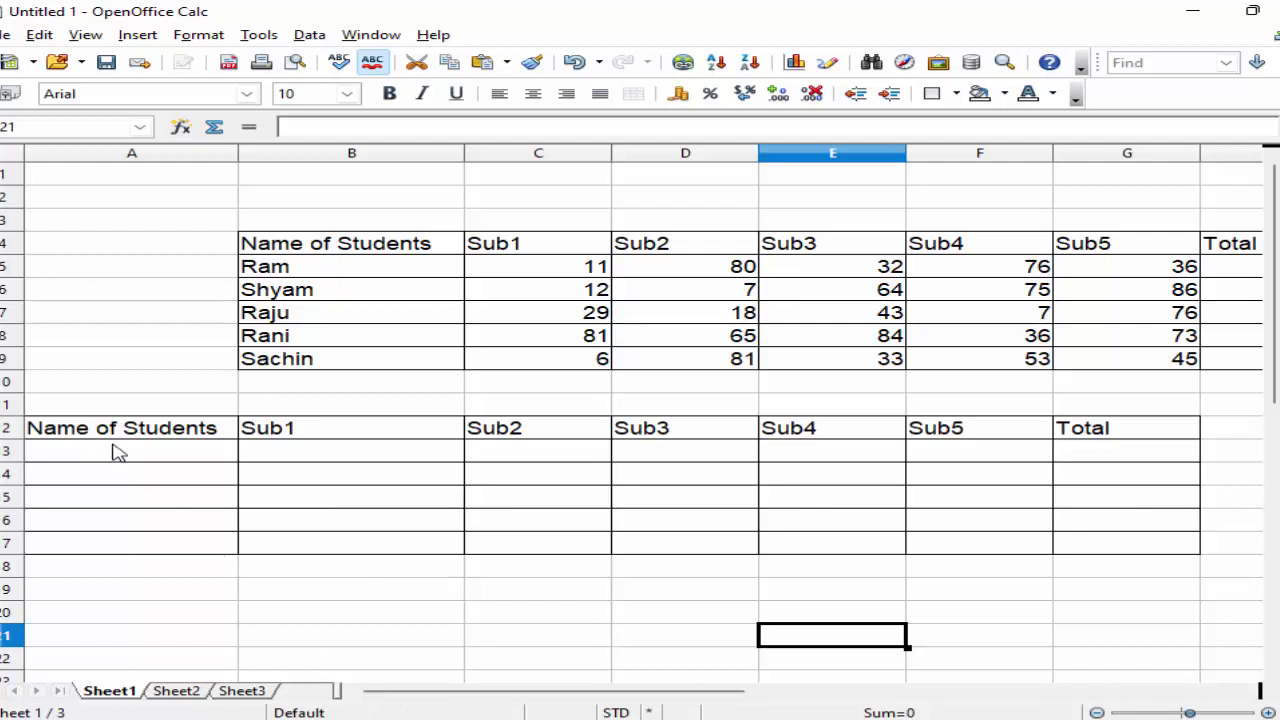
Step: Begin the formula =vlookup( in cell A13
click(115, 452)
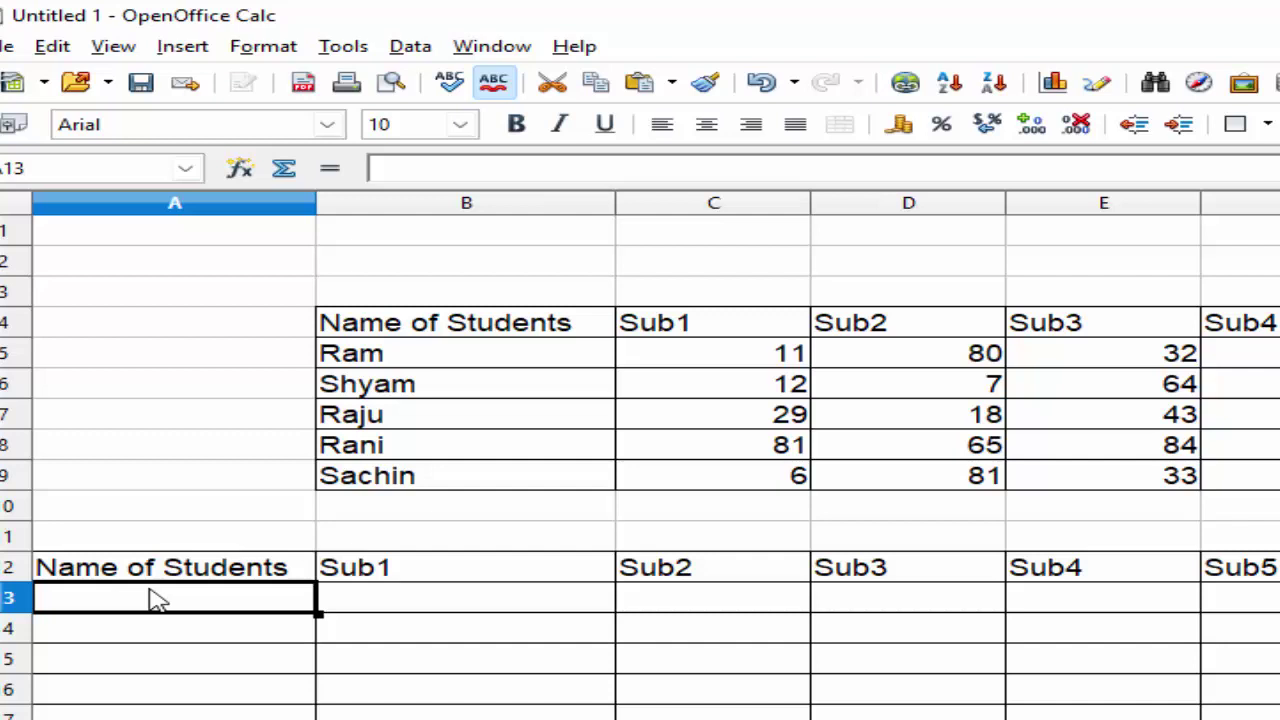
text(=v)
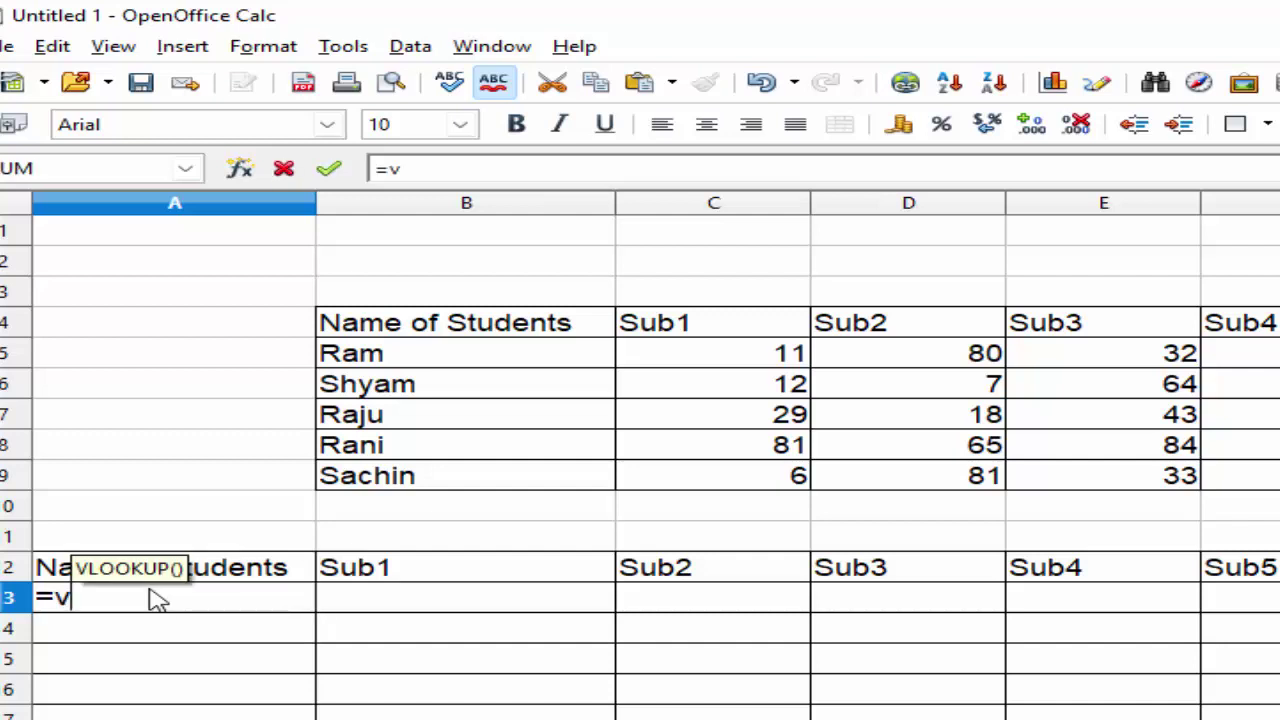
text(looku)
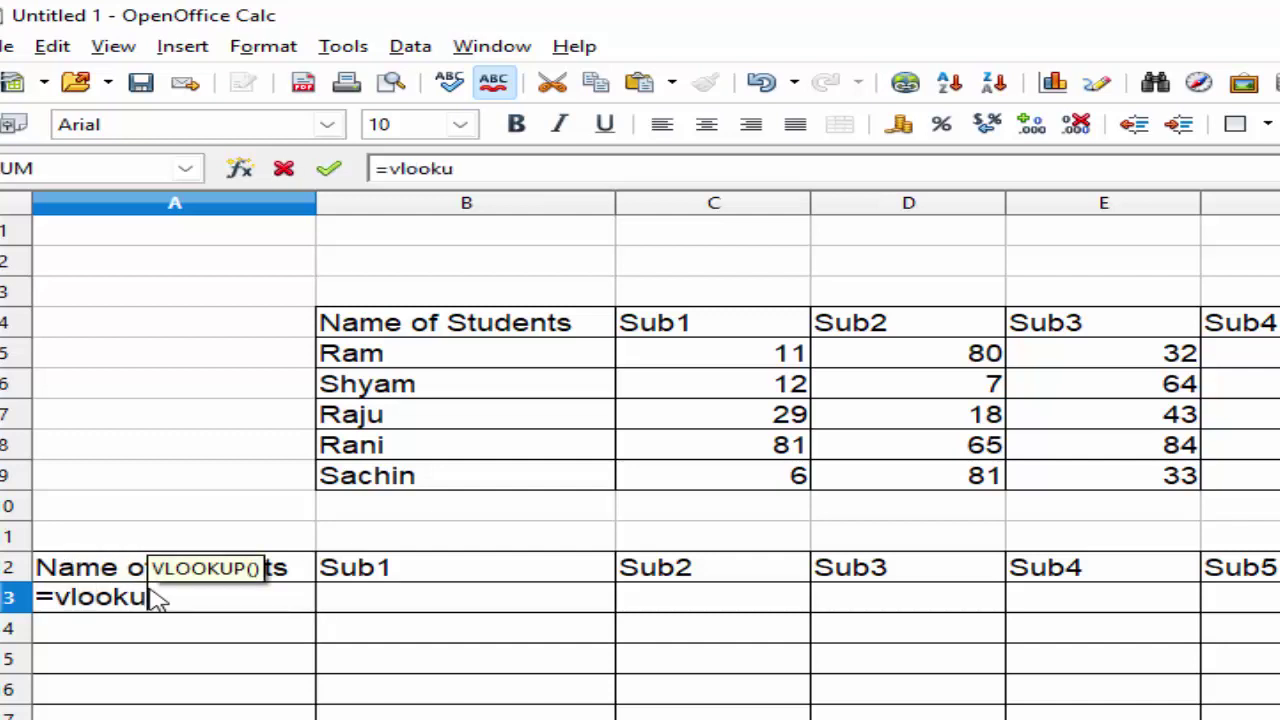
text(p)
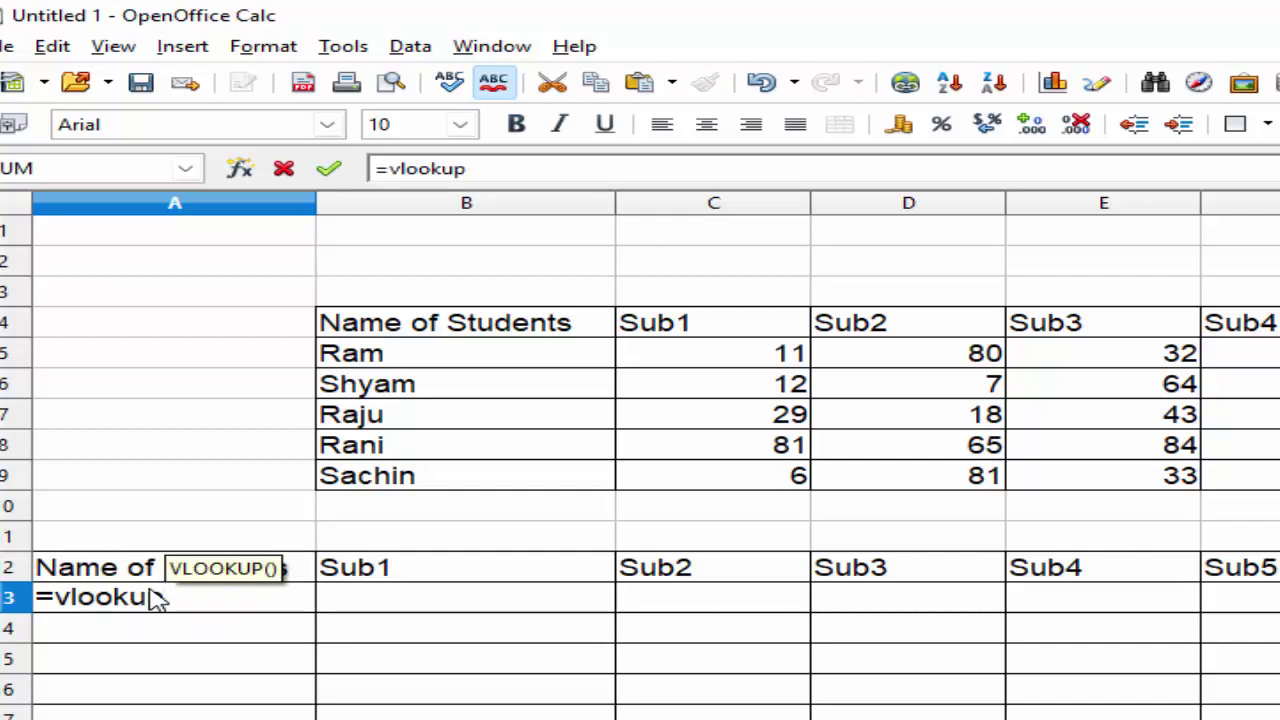
text(()
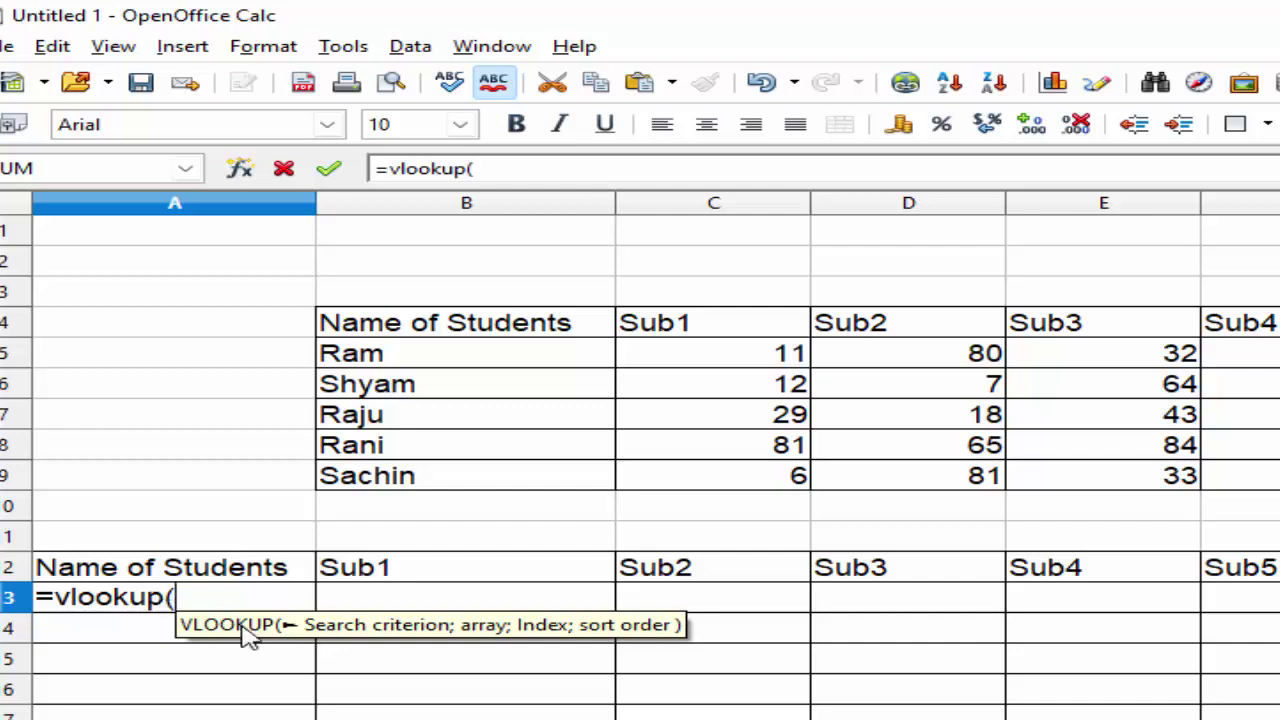
Step: Enter Ram's name cell as the column-locked criterion $B5, followed by the ; separator
click(440, 365)
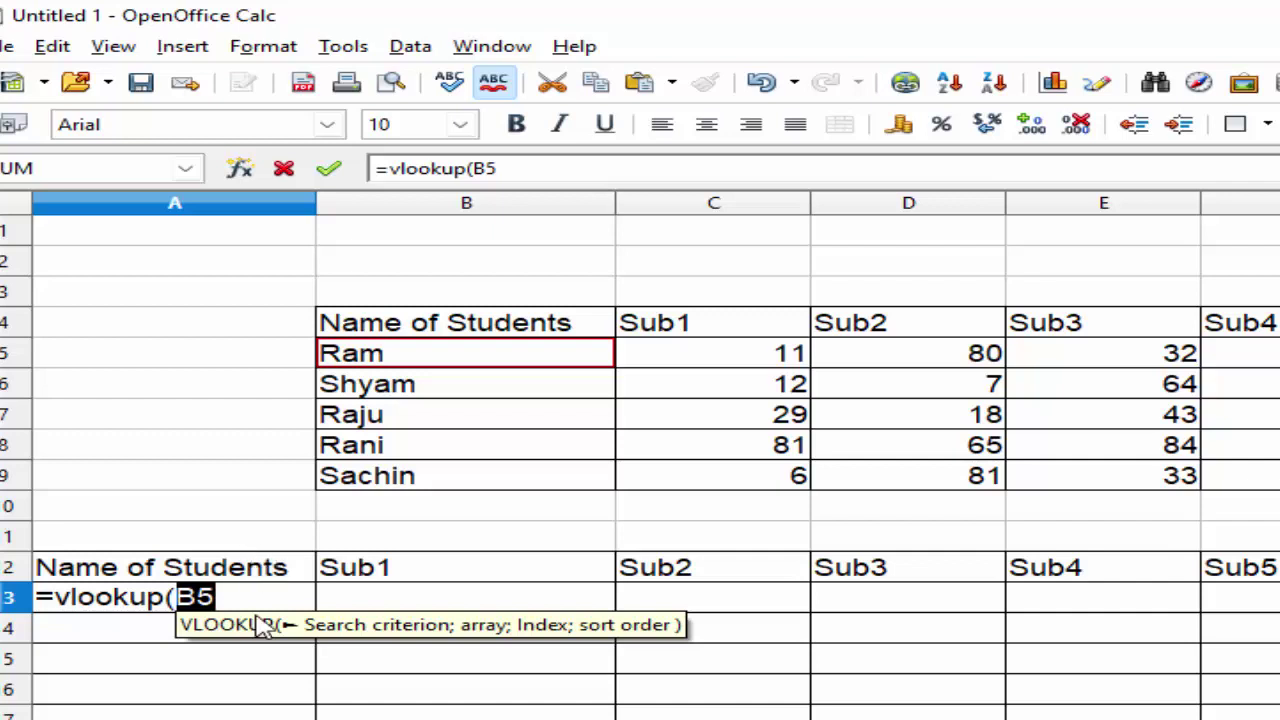
click(176, 597)
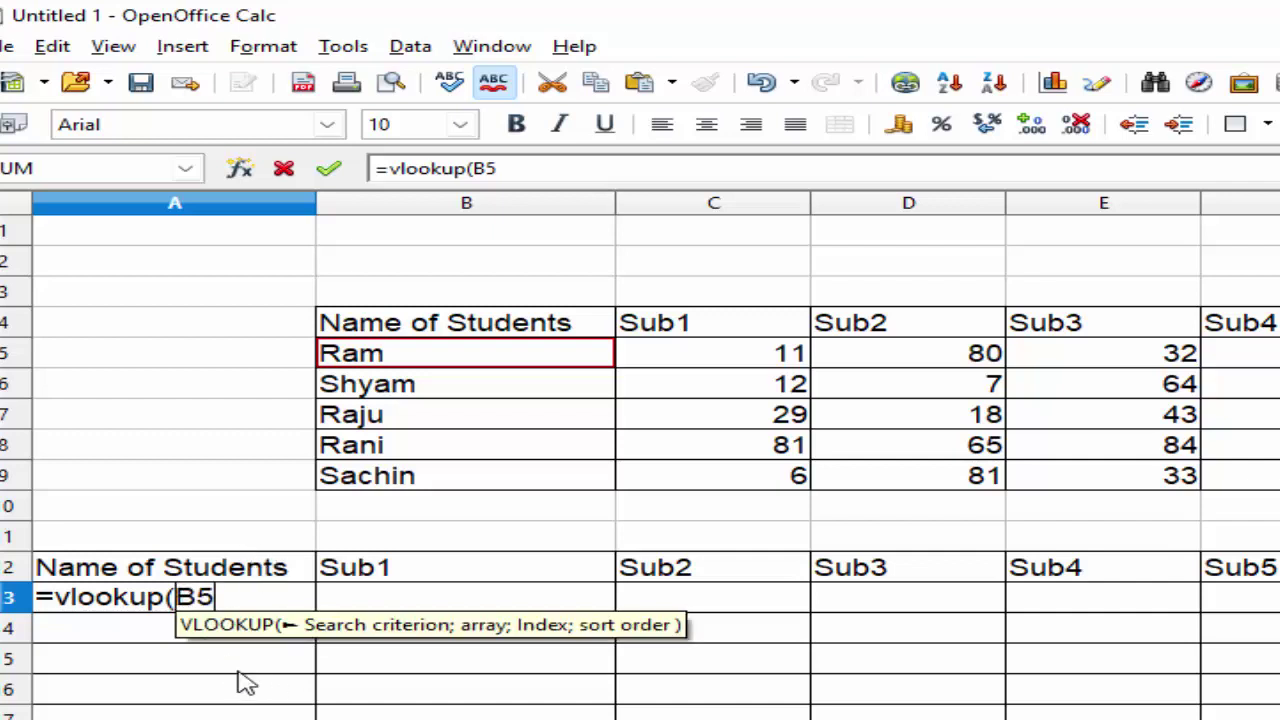
text($)
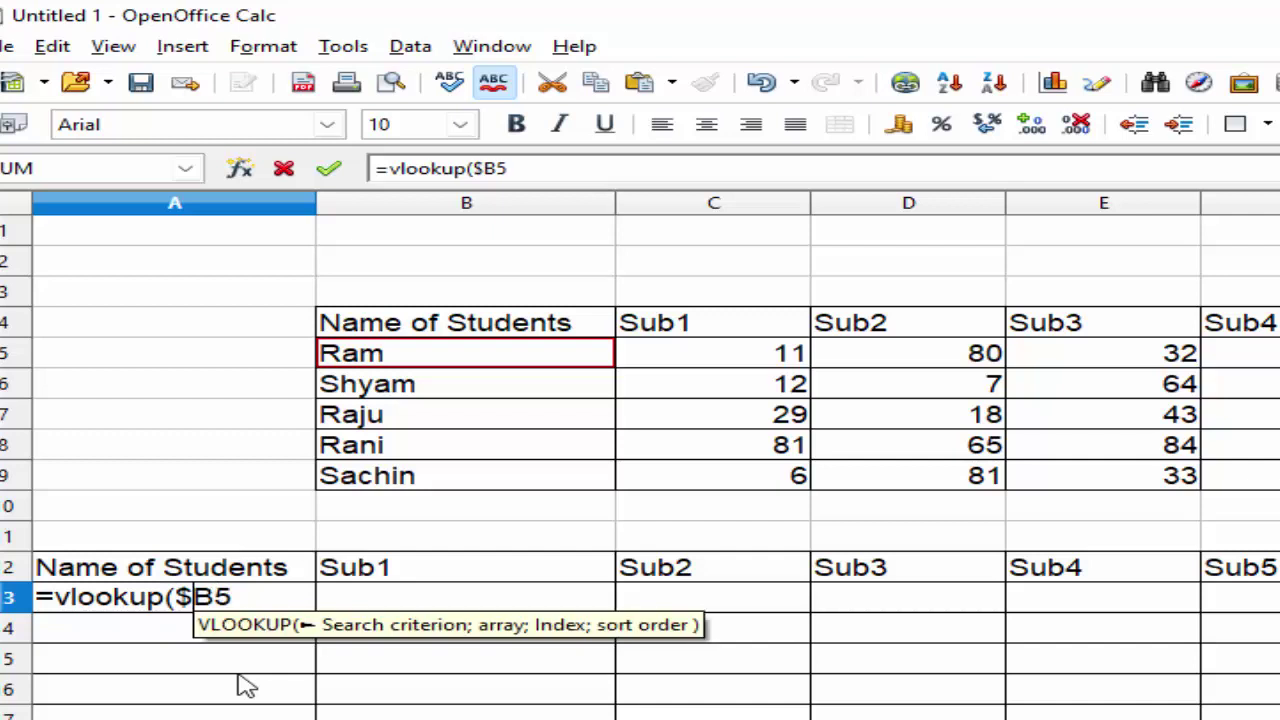
click(294, 601)
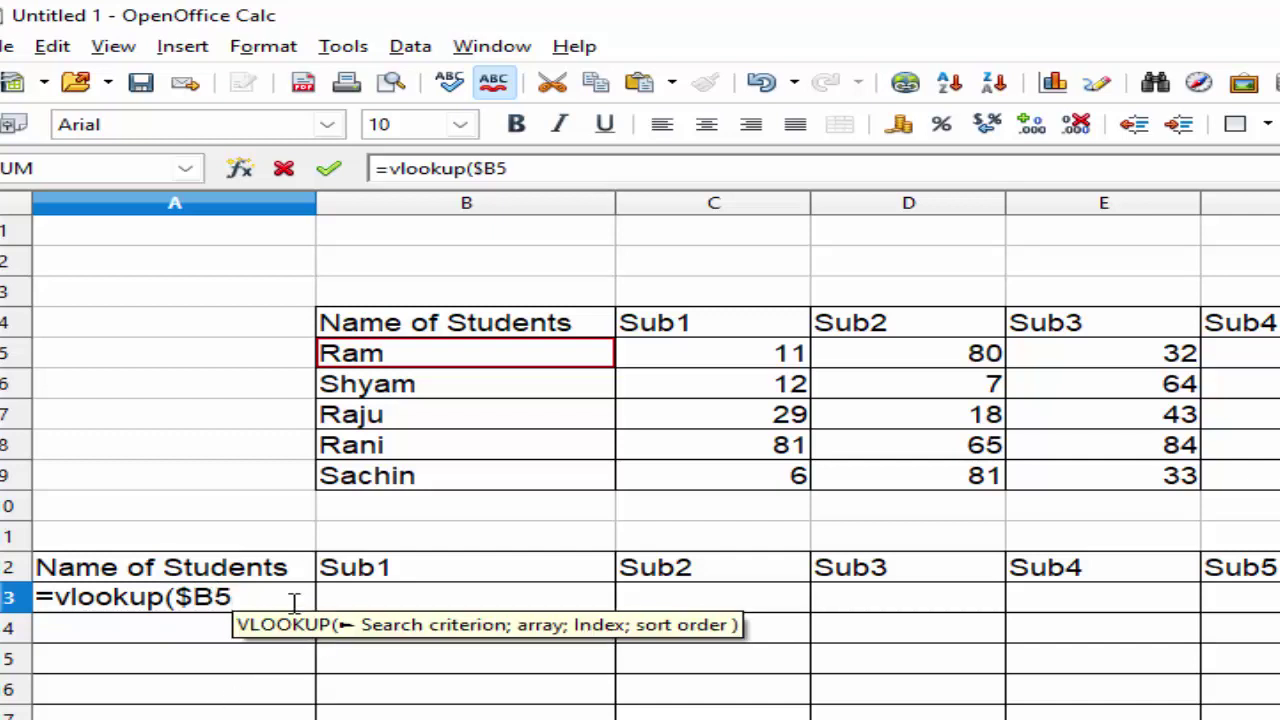
text(;)
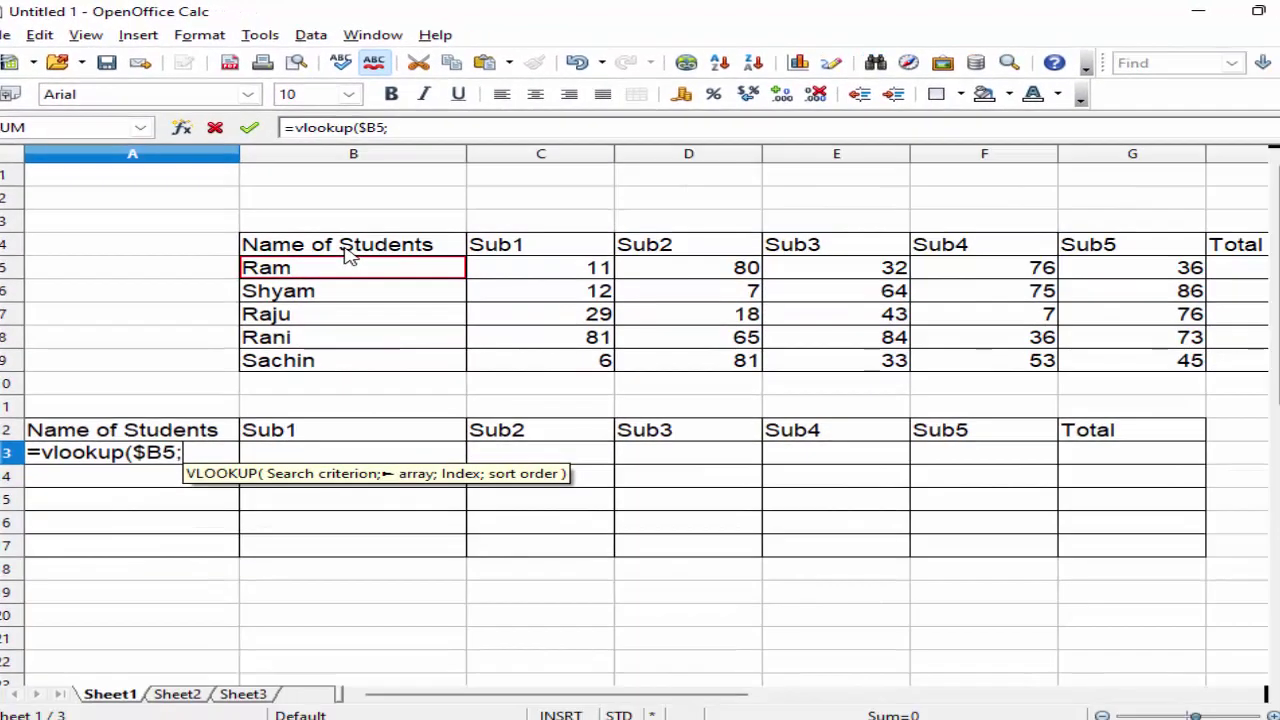
Step: Set the VLOOKUP table array to the source table, locked as the absolute range $B$4:$H$9
mouse_move(362, 258)
mouse_down()
mouse_move(853, 320)
mouse_move(1270, 340)
mouse_move(457, 366)
mouse_up()
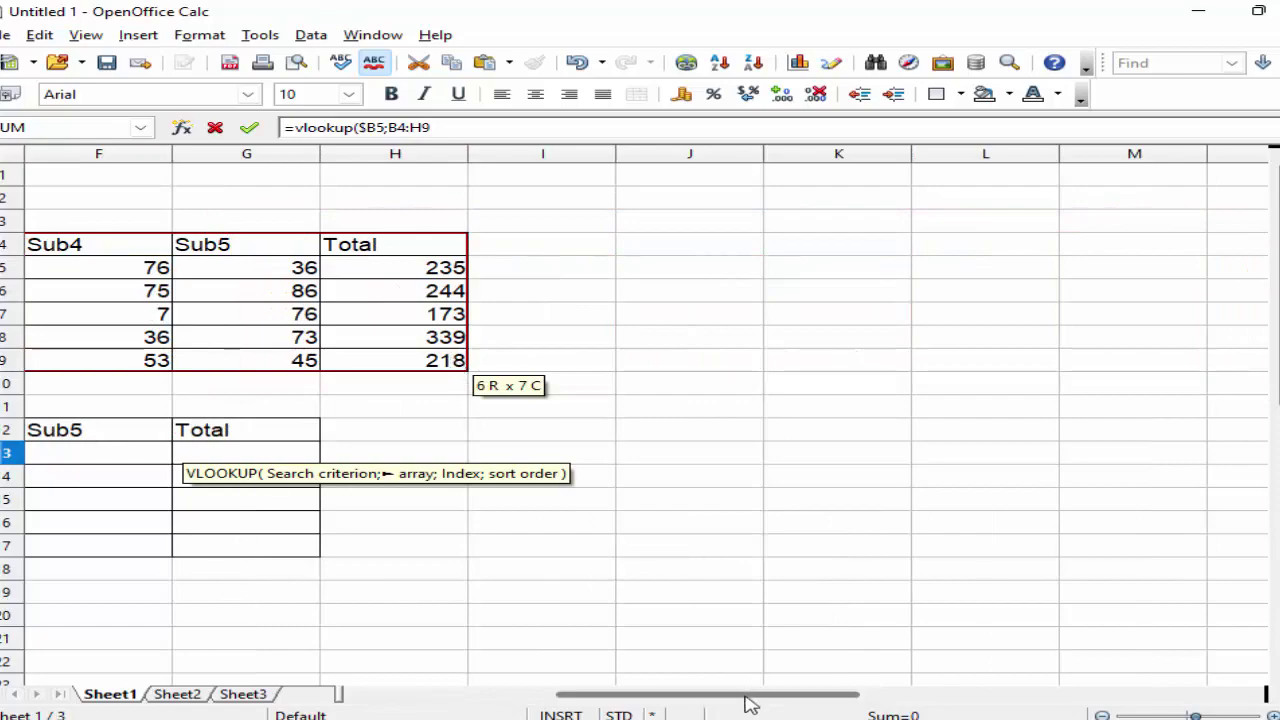
drag(746, 698, 531, 697)
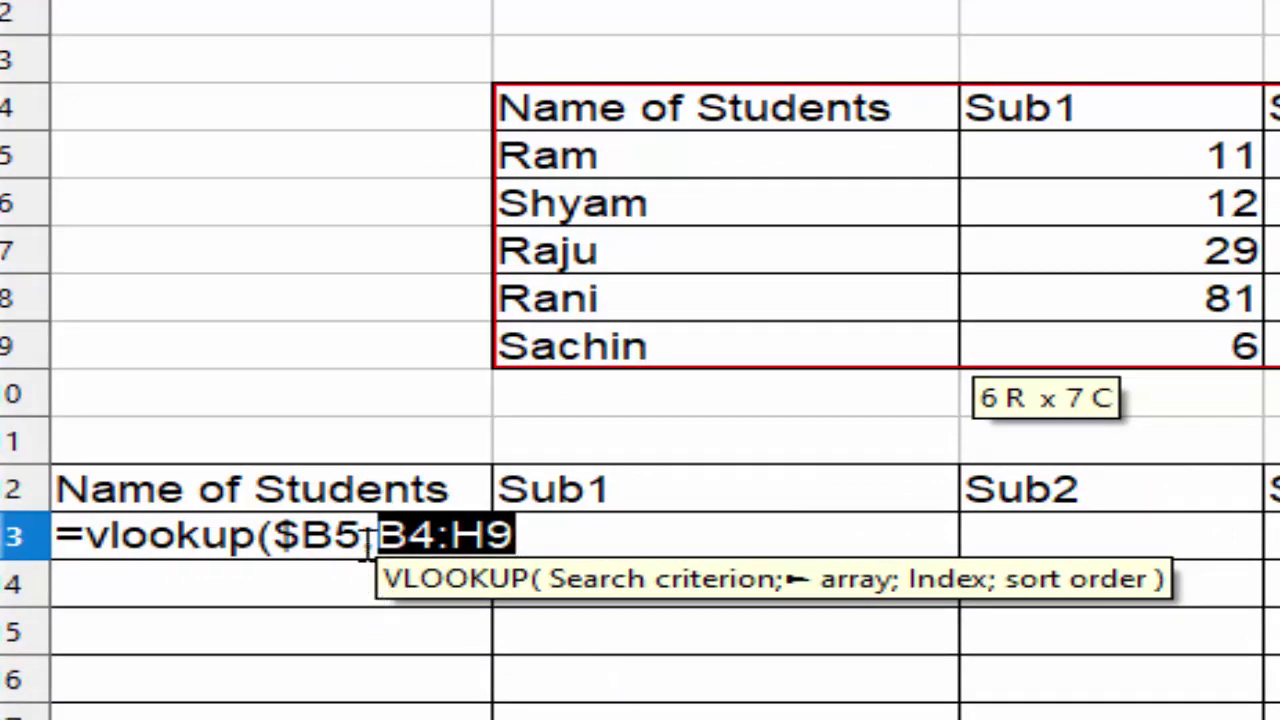
click(422, 542)
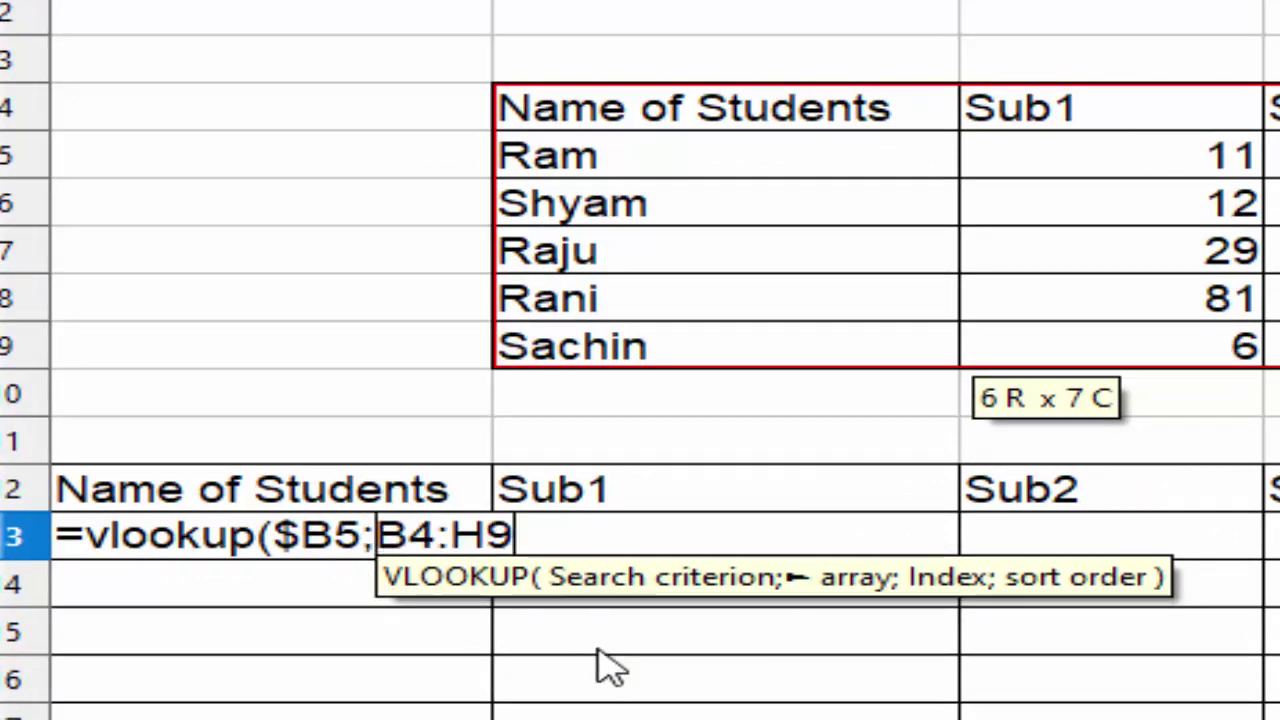
text($)
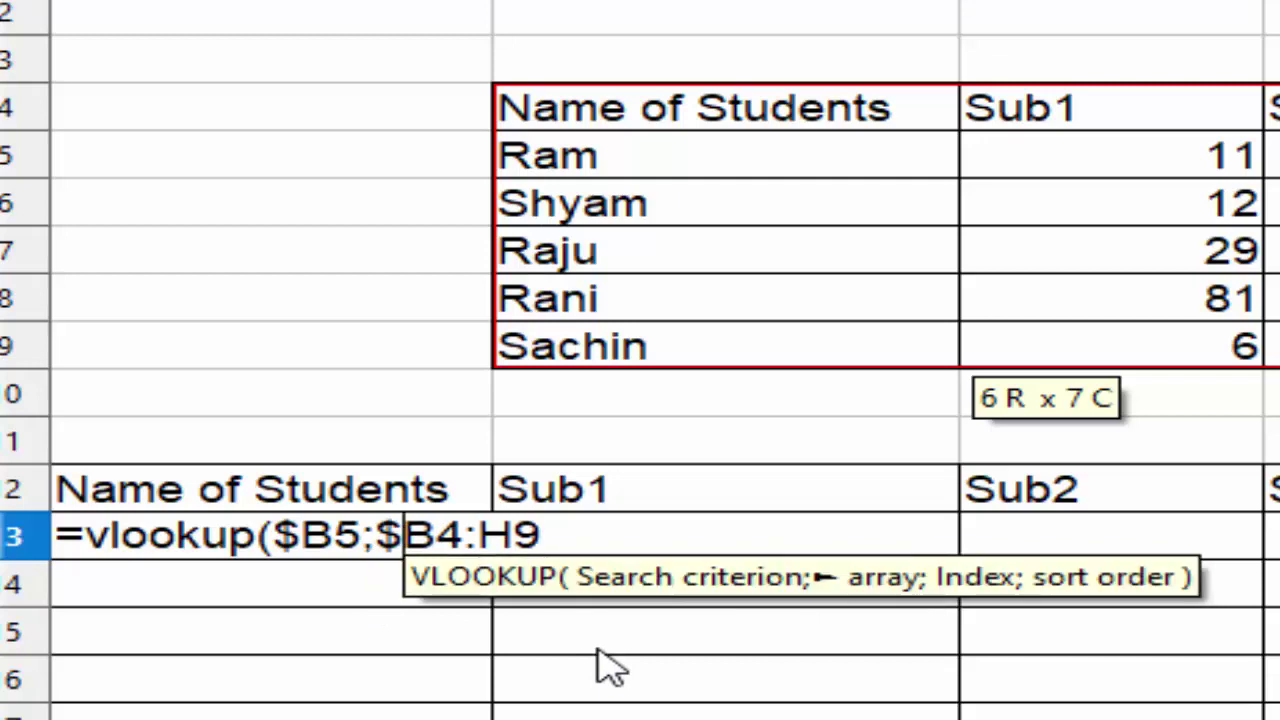
click(436, 536)
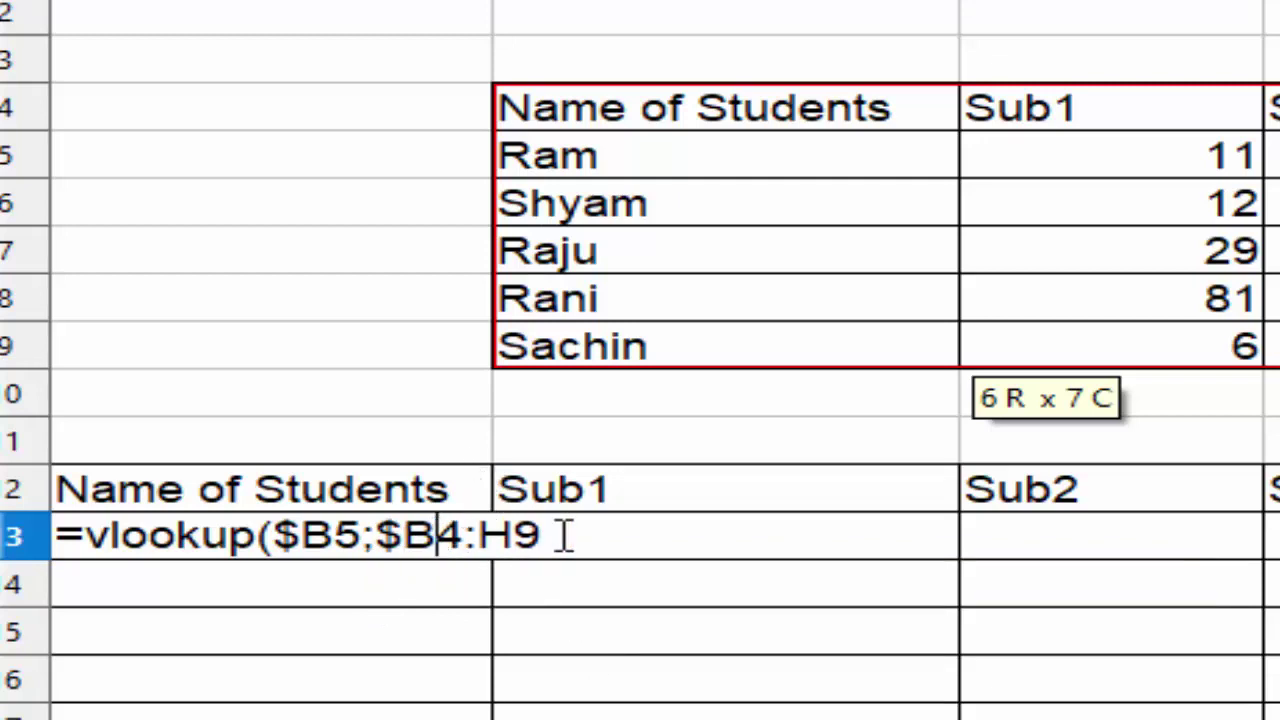
text($)
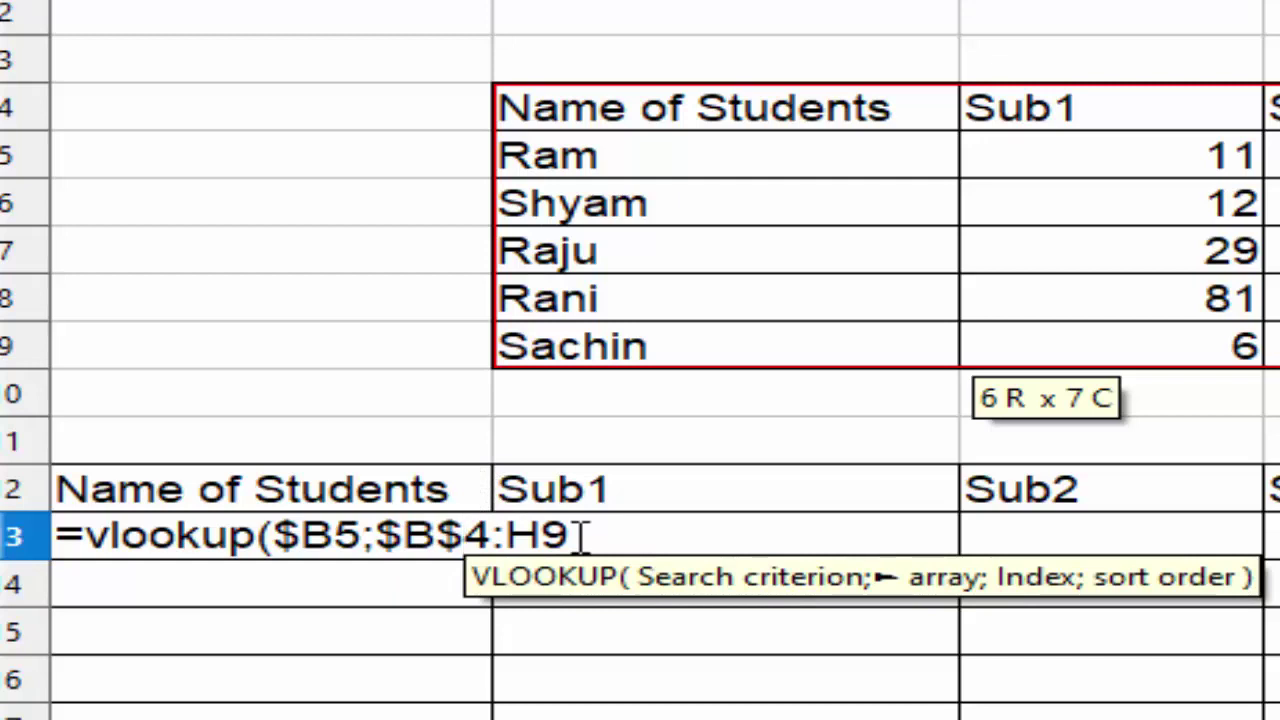
click(541, 537)
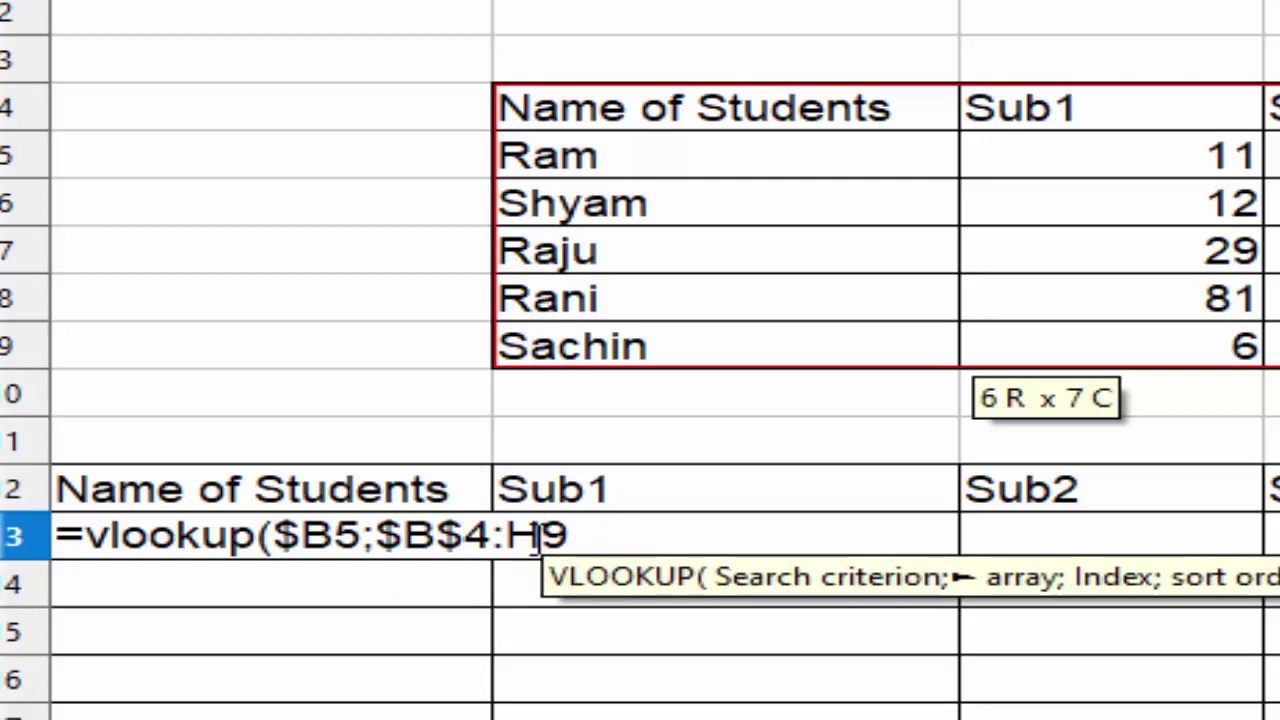
text($)
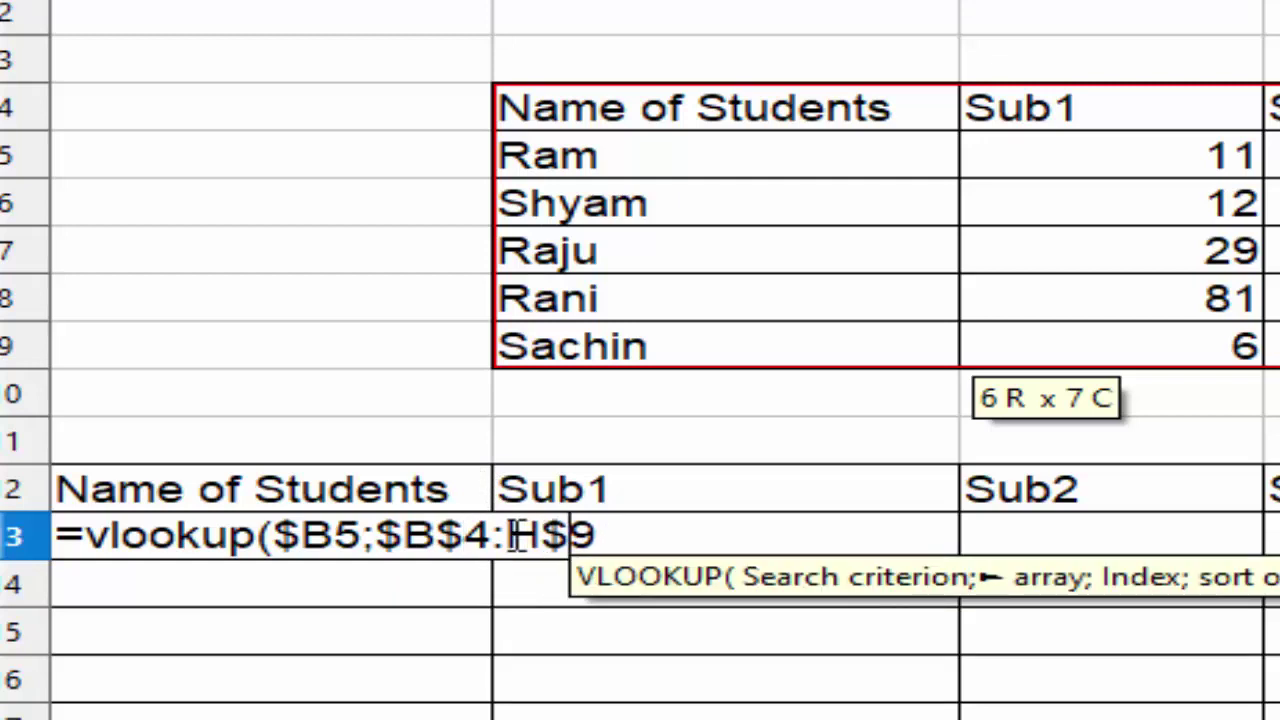
click(508, 537)
text($9)
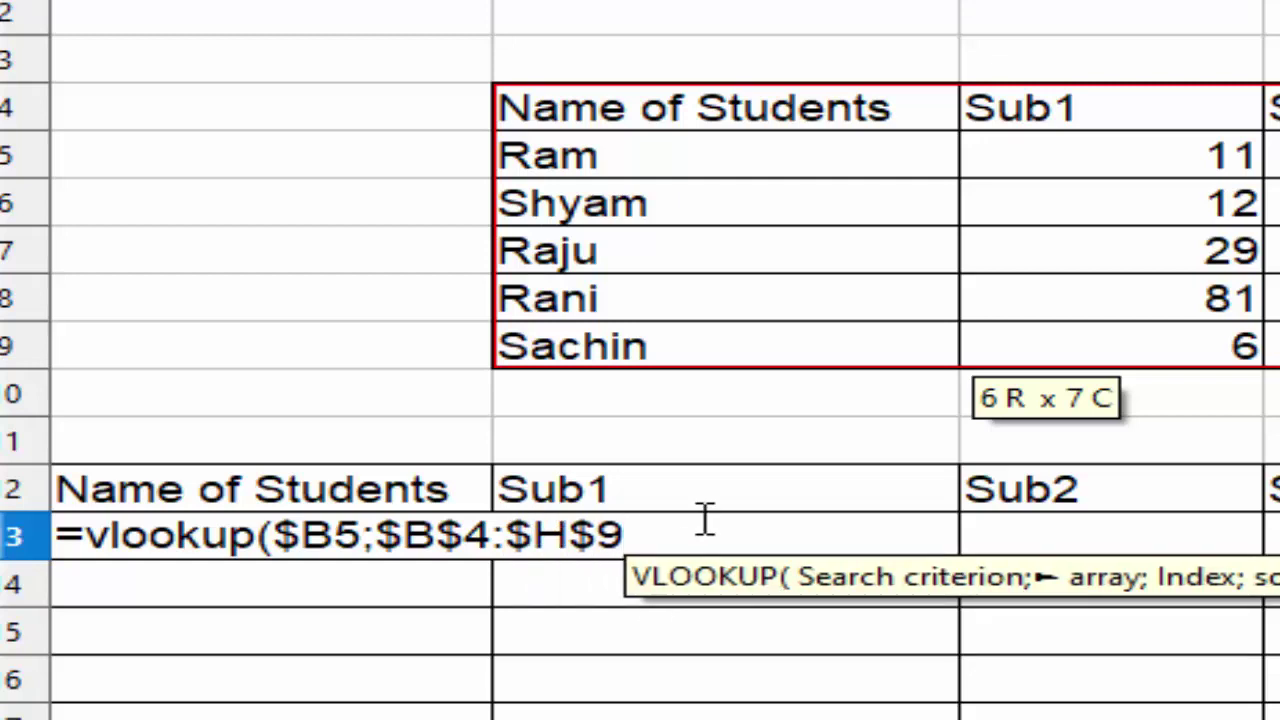
text(;m)
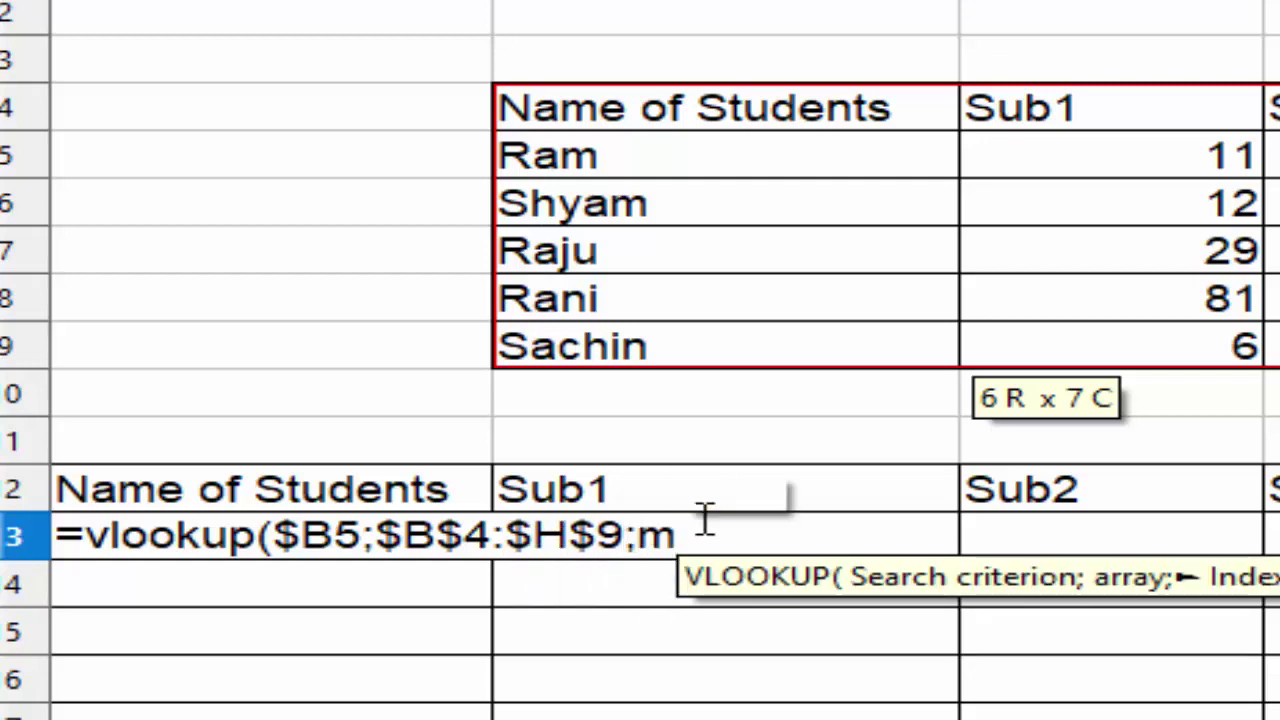
text(atc)
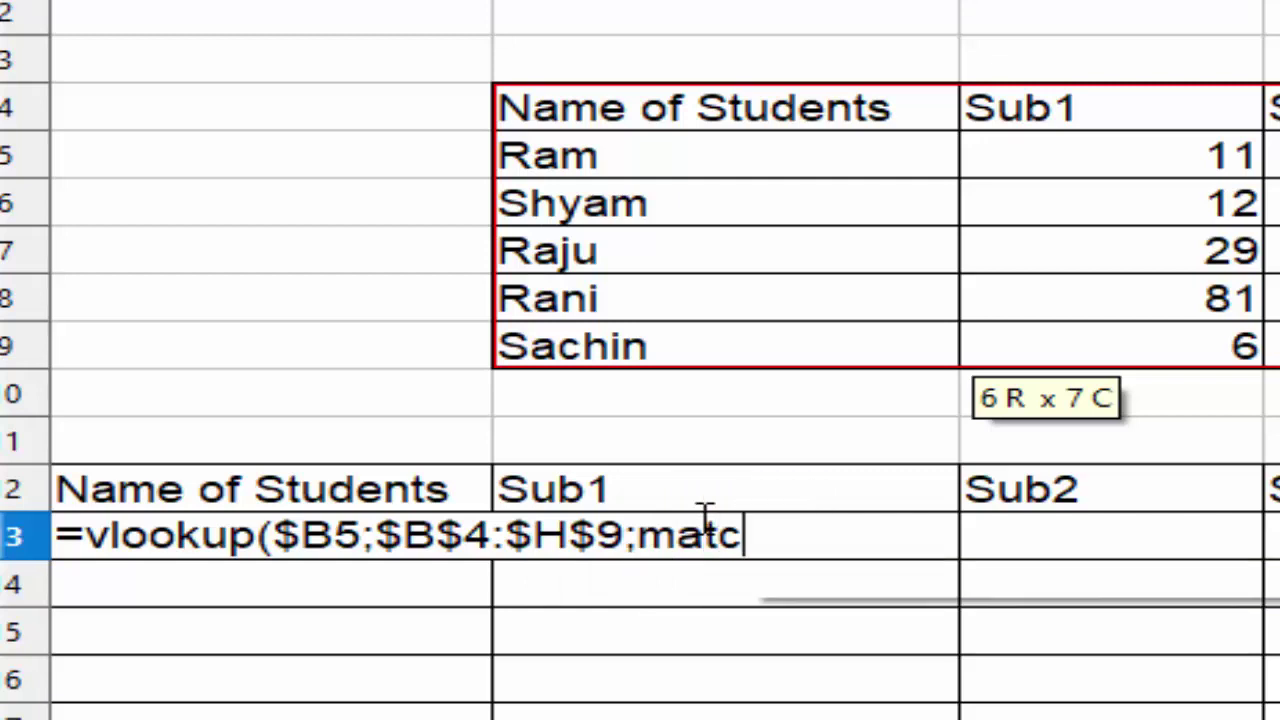
text(h)
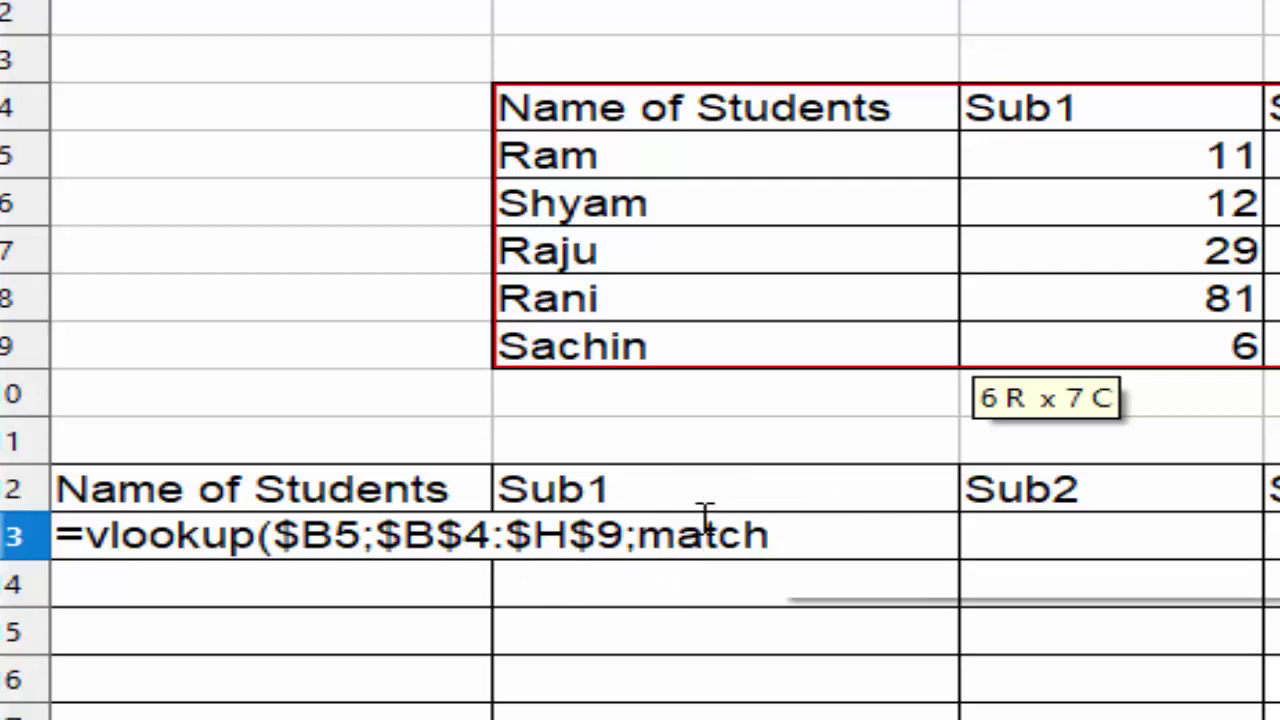
text(()
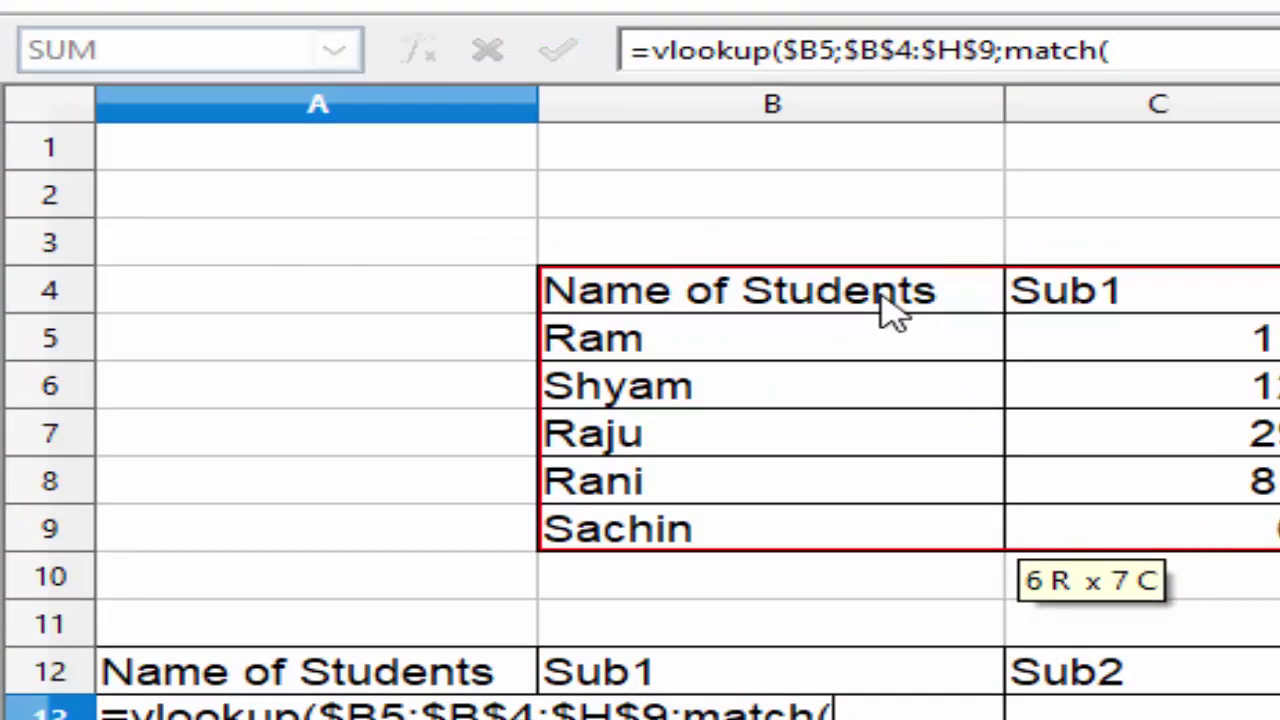
Step: Insert cell B4 as the MATCH function's lookup value
click(860, 310)
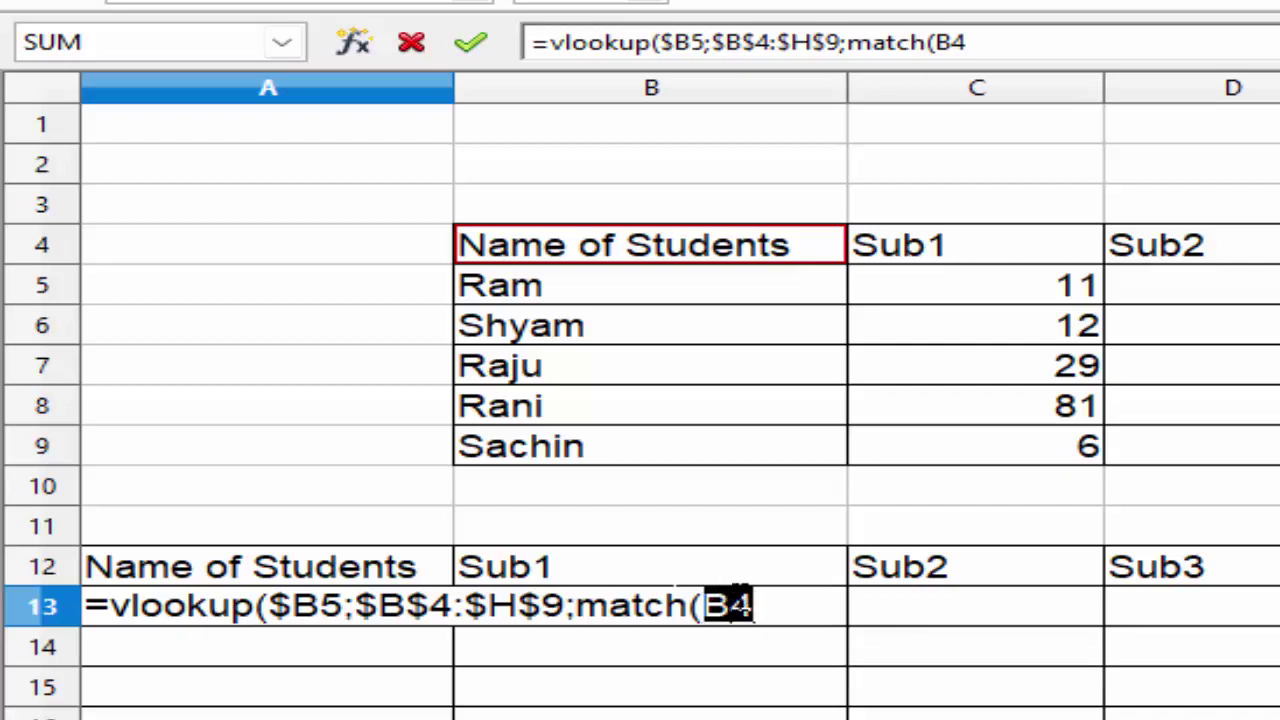
Step: Lock the MATCH criterion as B$4 and select the header row B4:H4 as its range
click(735, 600)
text($9)
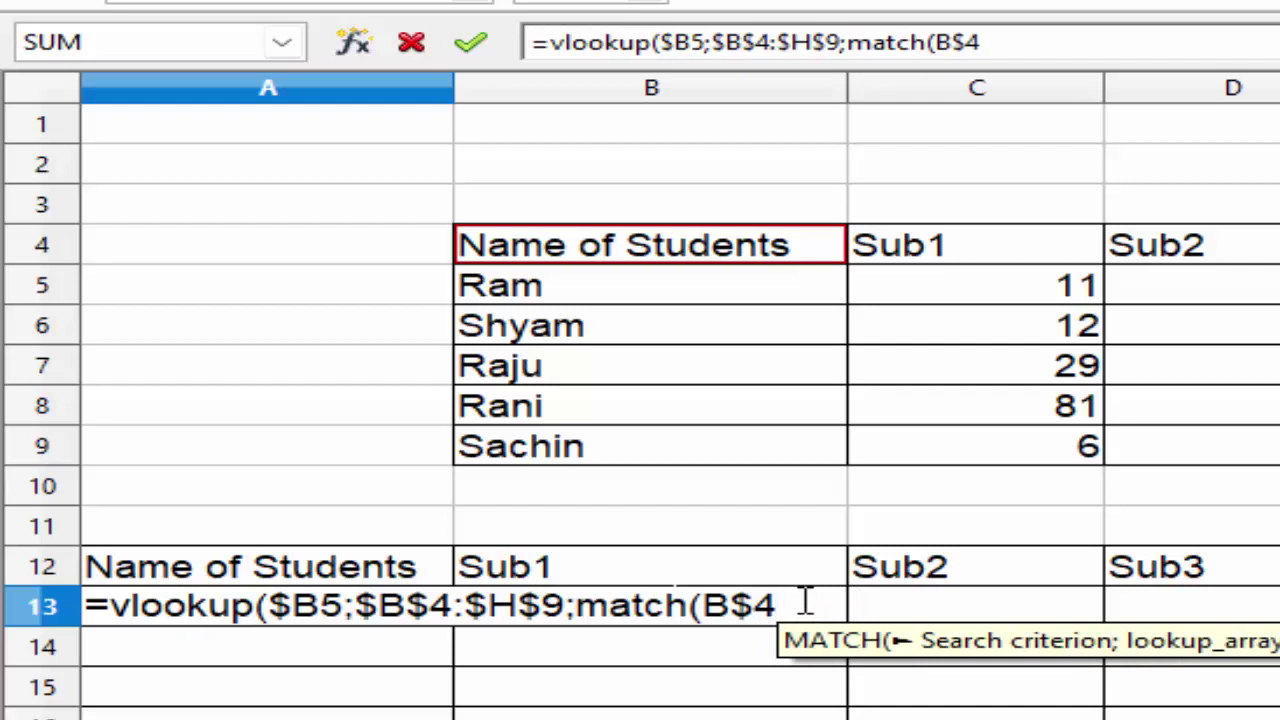
text(;)
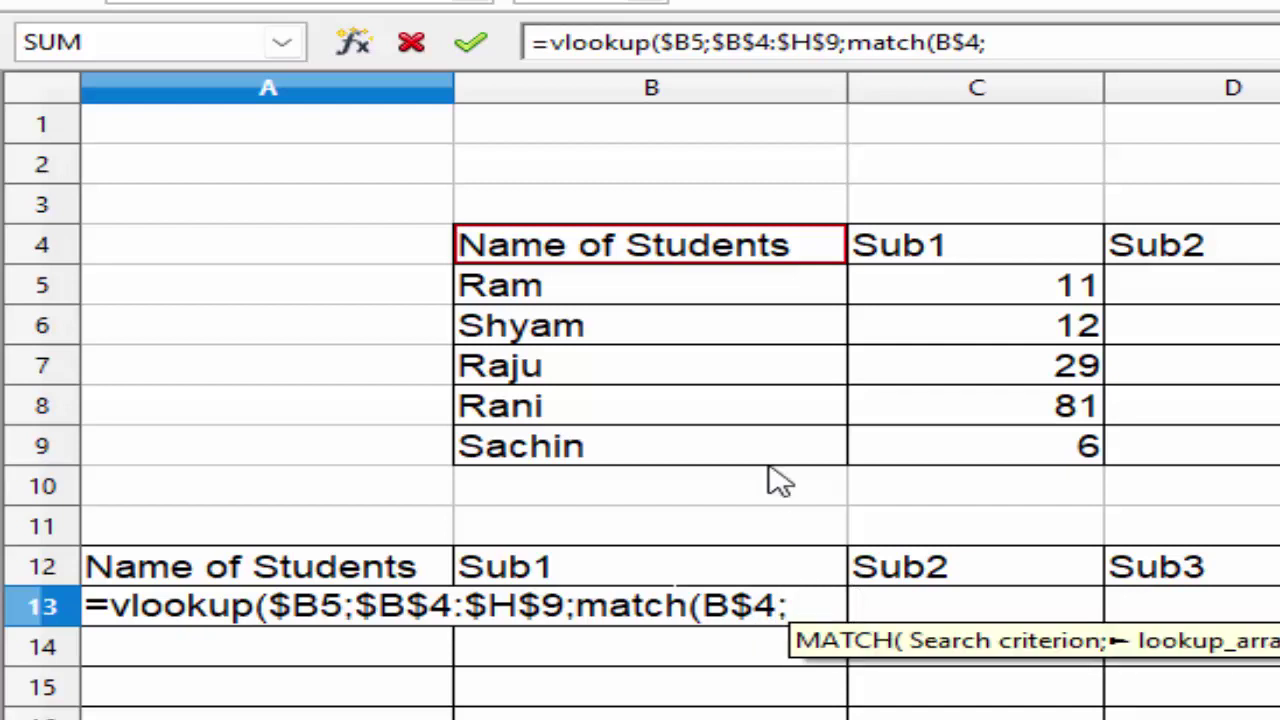
click(703, 253)
key(shift+Right)
key(shift+Right)
key(shift+Right)
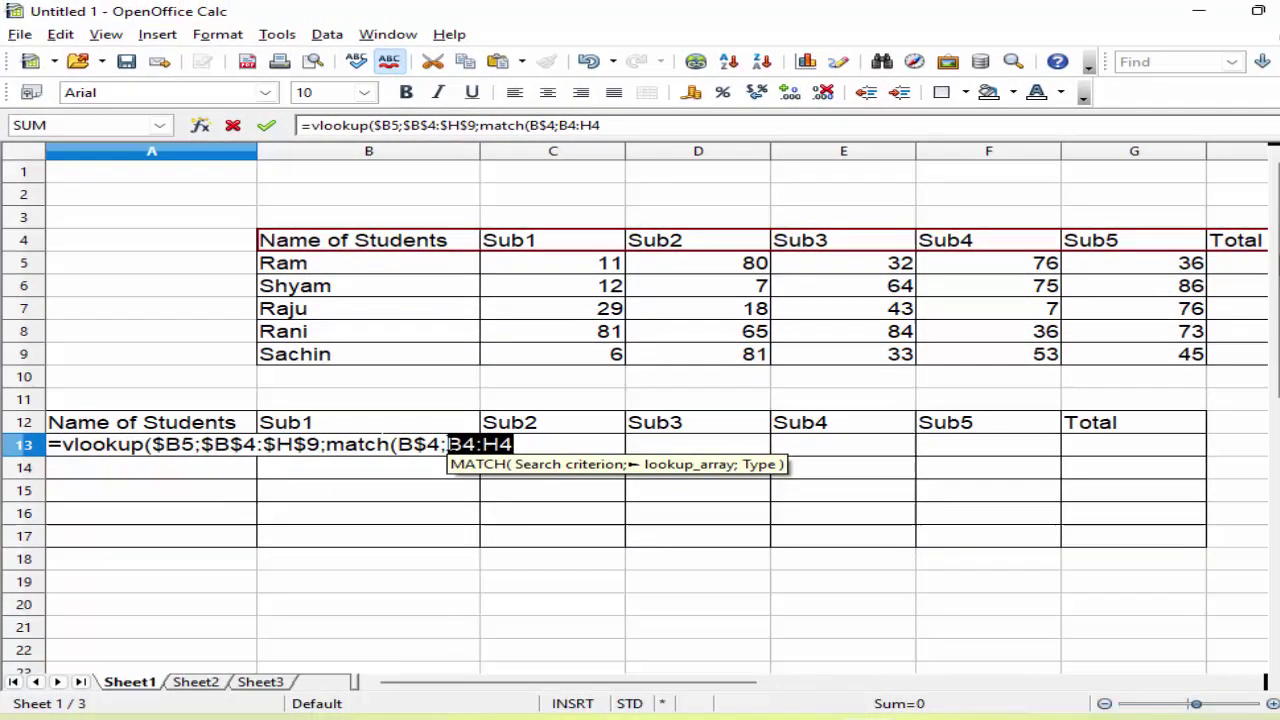
Step: Make the MATCH header range fully absolute as $B$4:$H$4
click(839, 597)
key(Left)
key(Left)
key(Left)
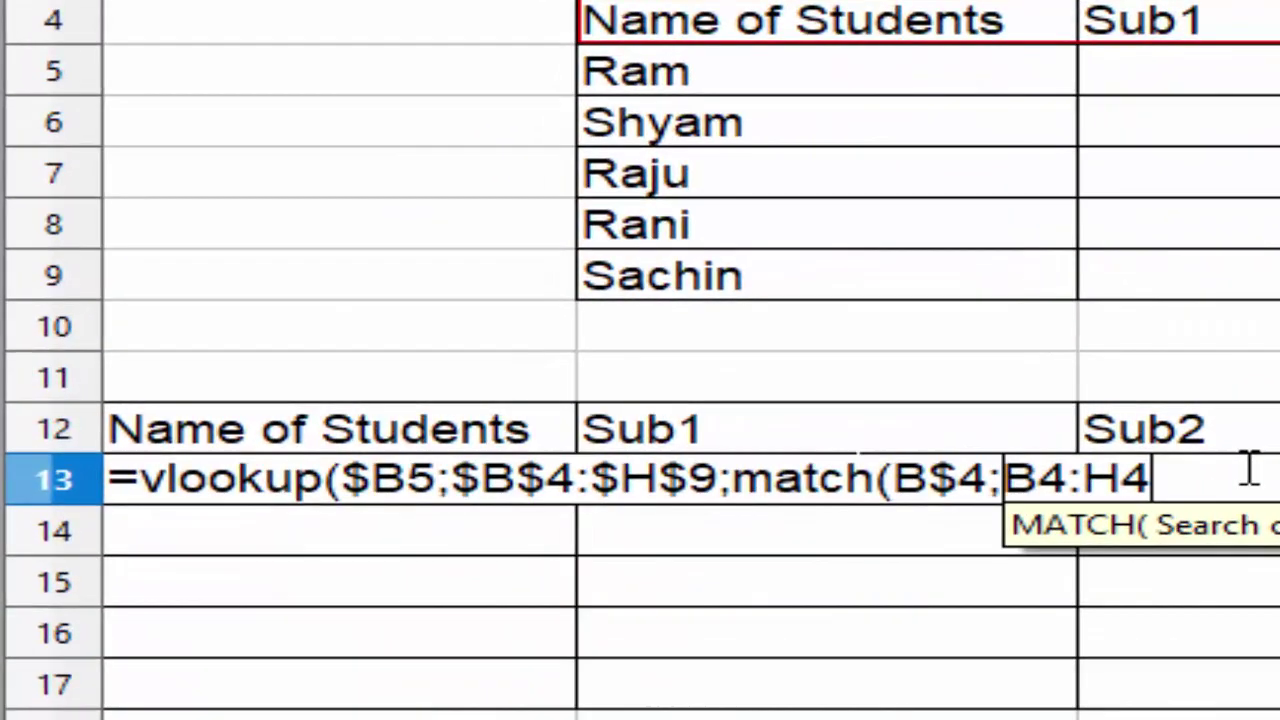
text($)
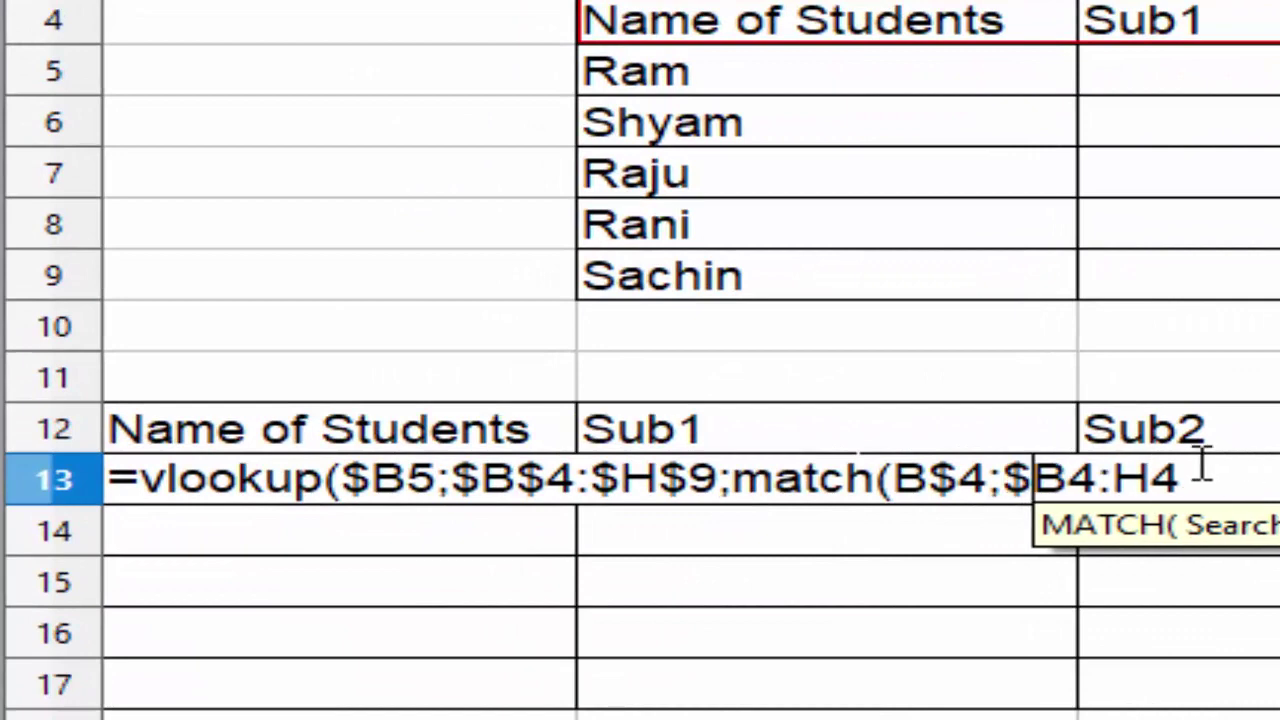
click(1070, 480)
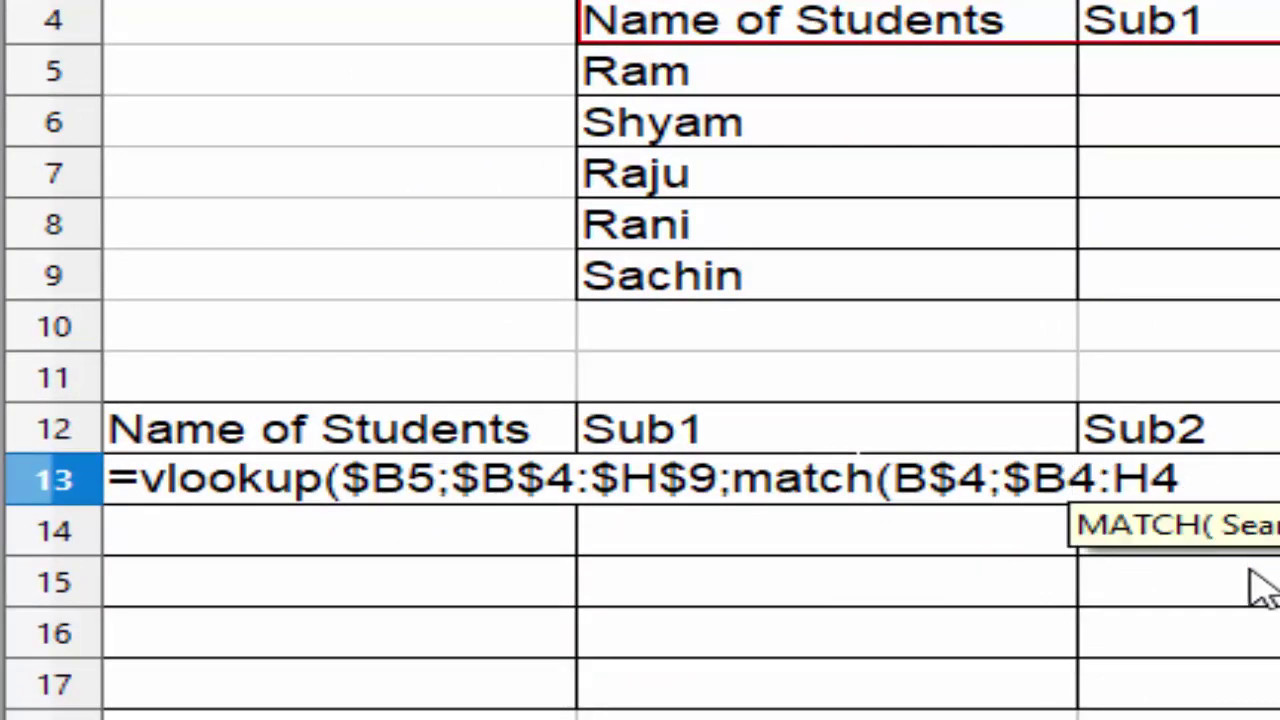
text($)
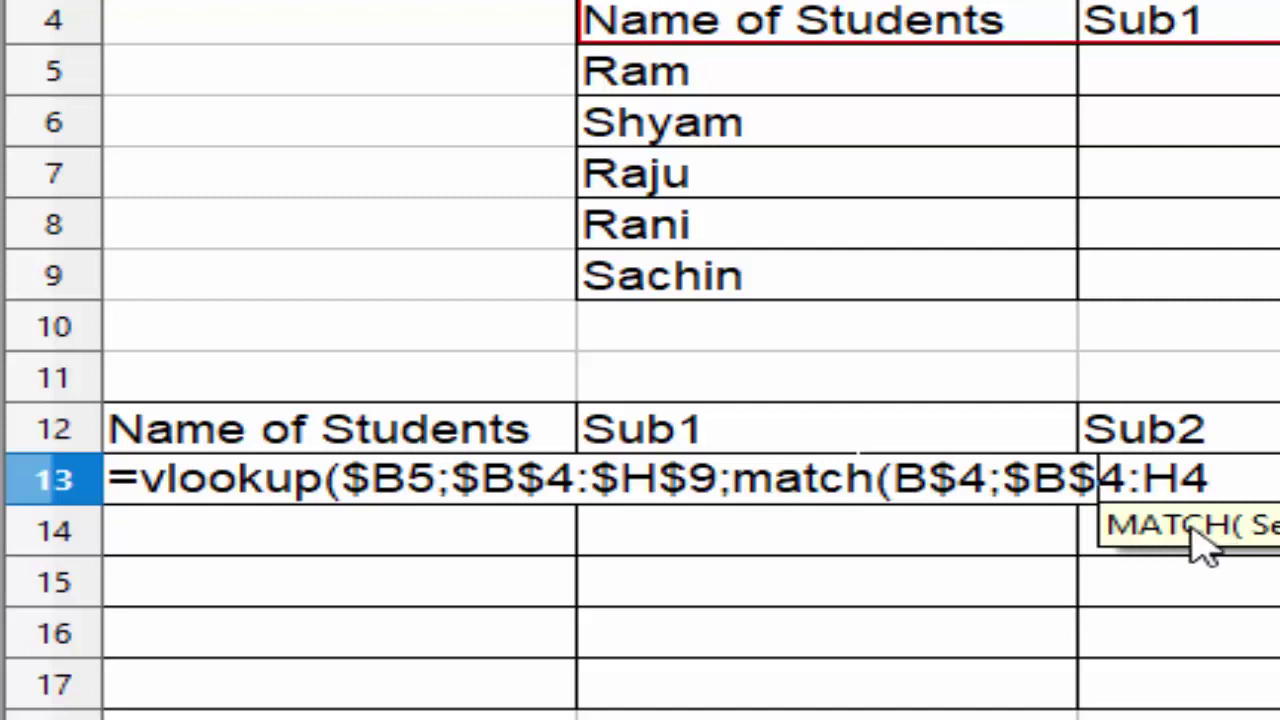
click(1150, 478)
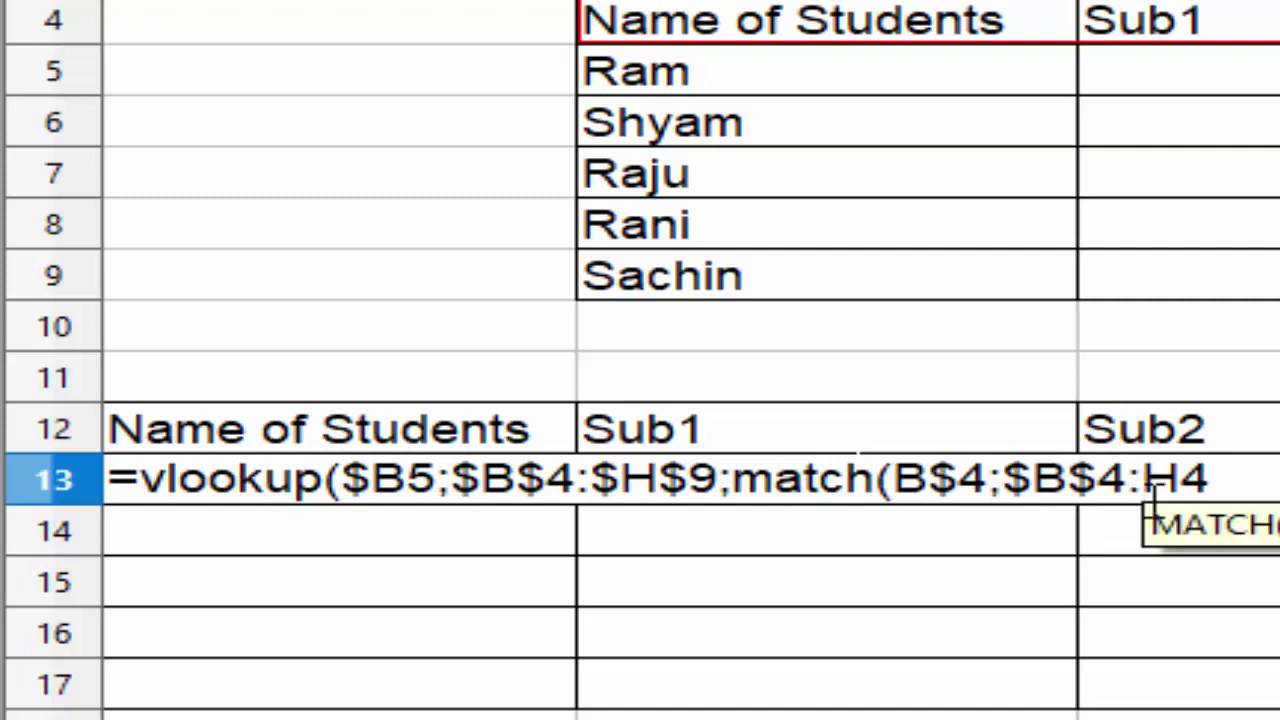
text($)
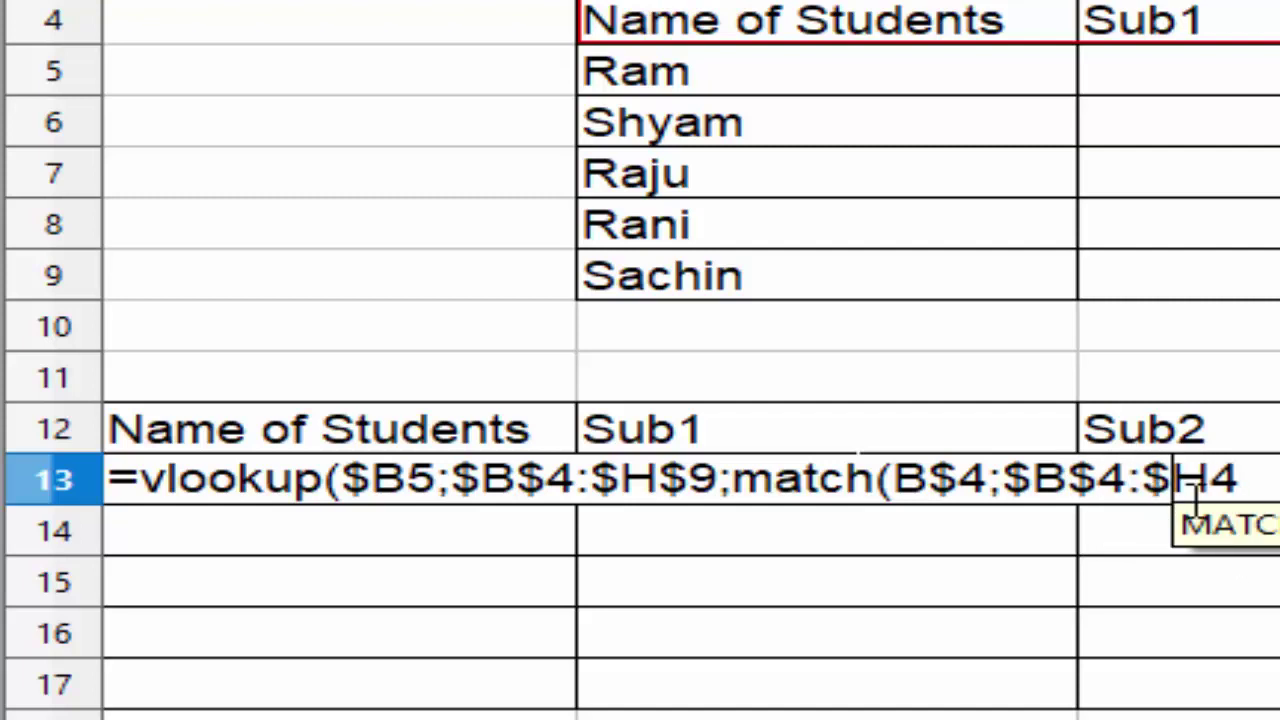
click(1212, 478)
text($)
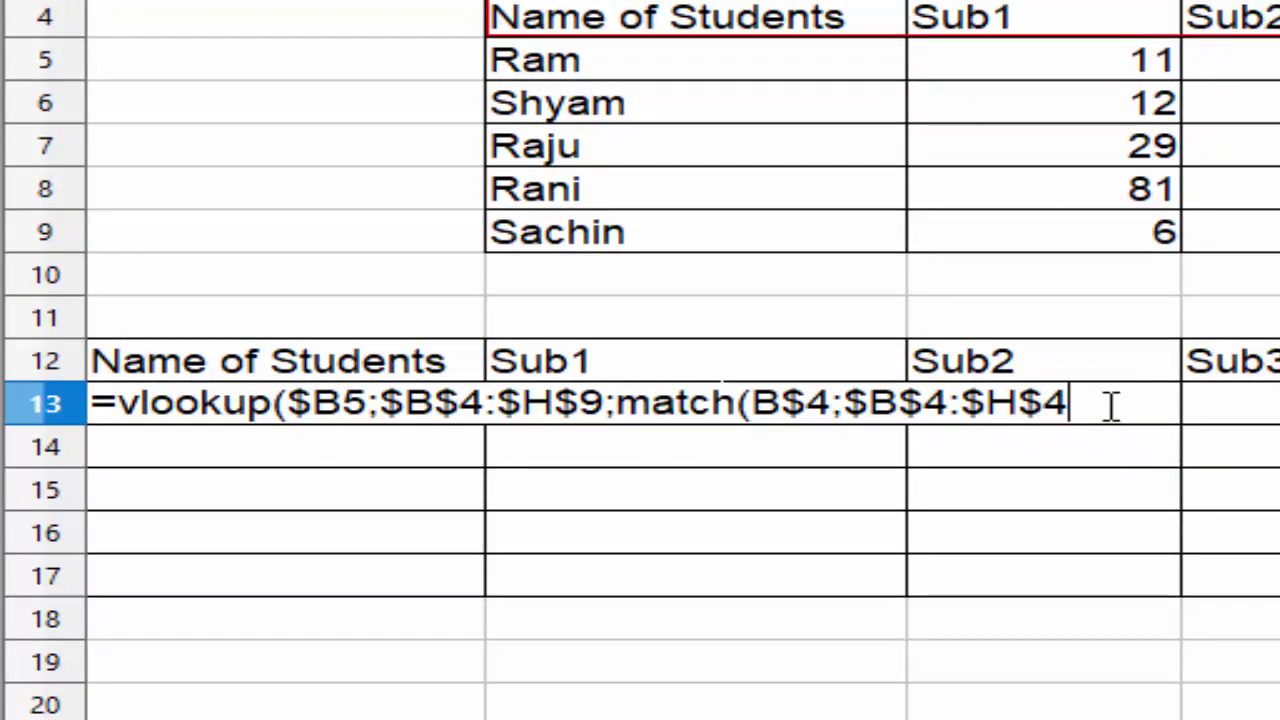
Step: Close both functions with ;0);0) and commit, so A13 returns Ram
text(;)
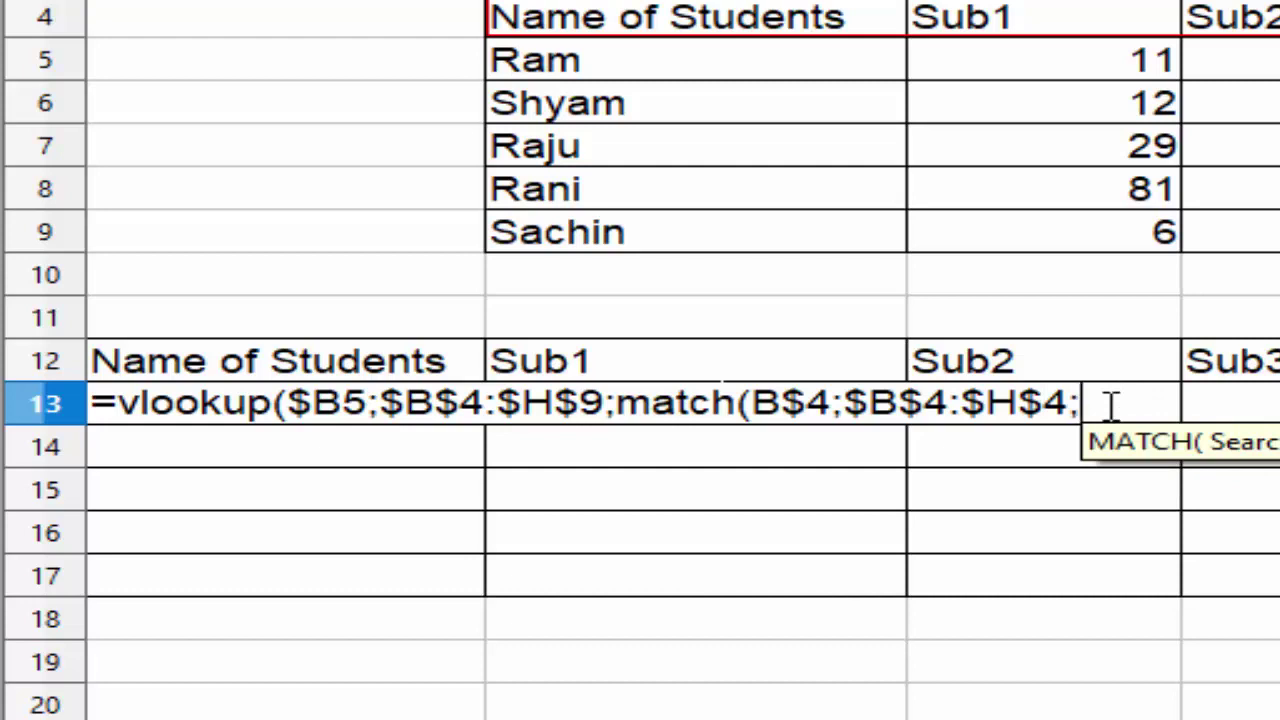
text(0)
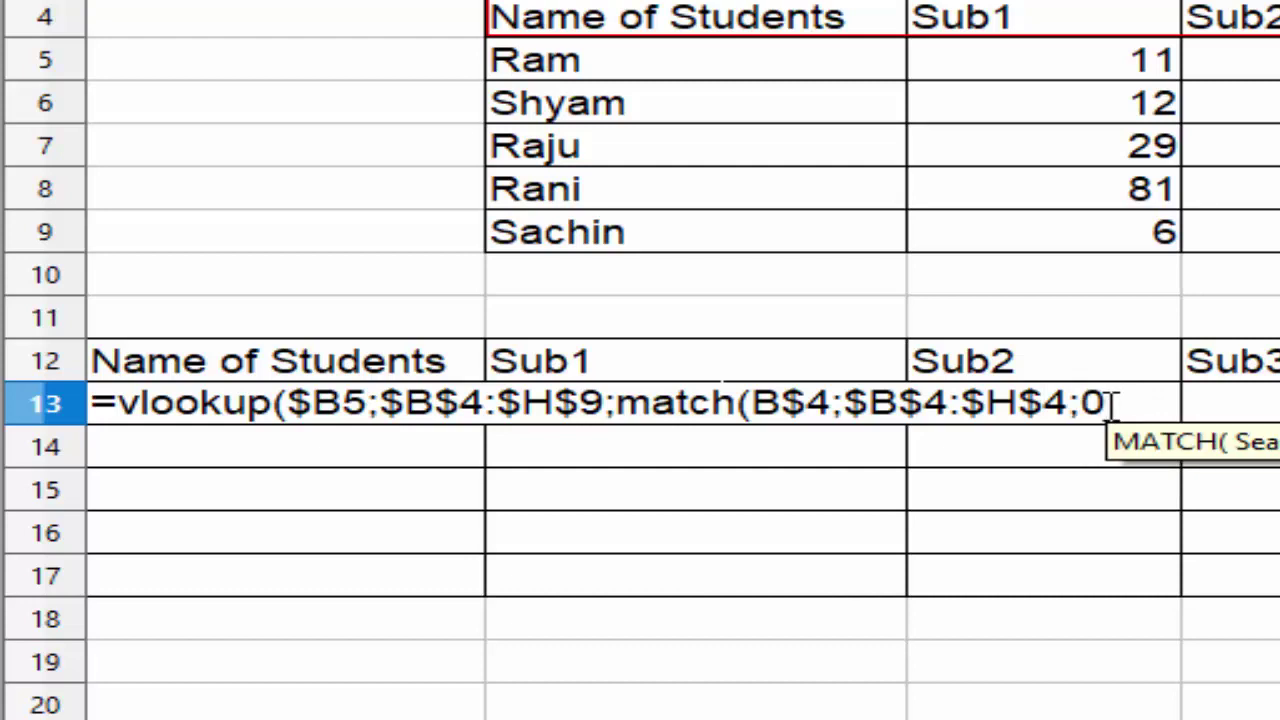
text();)
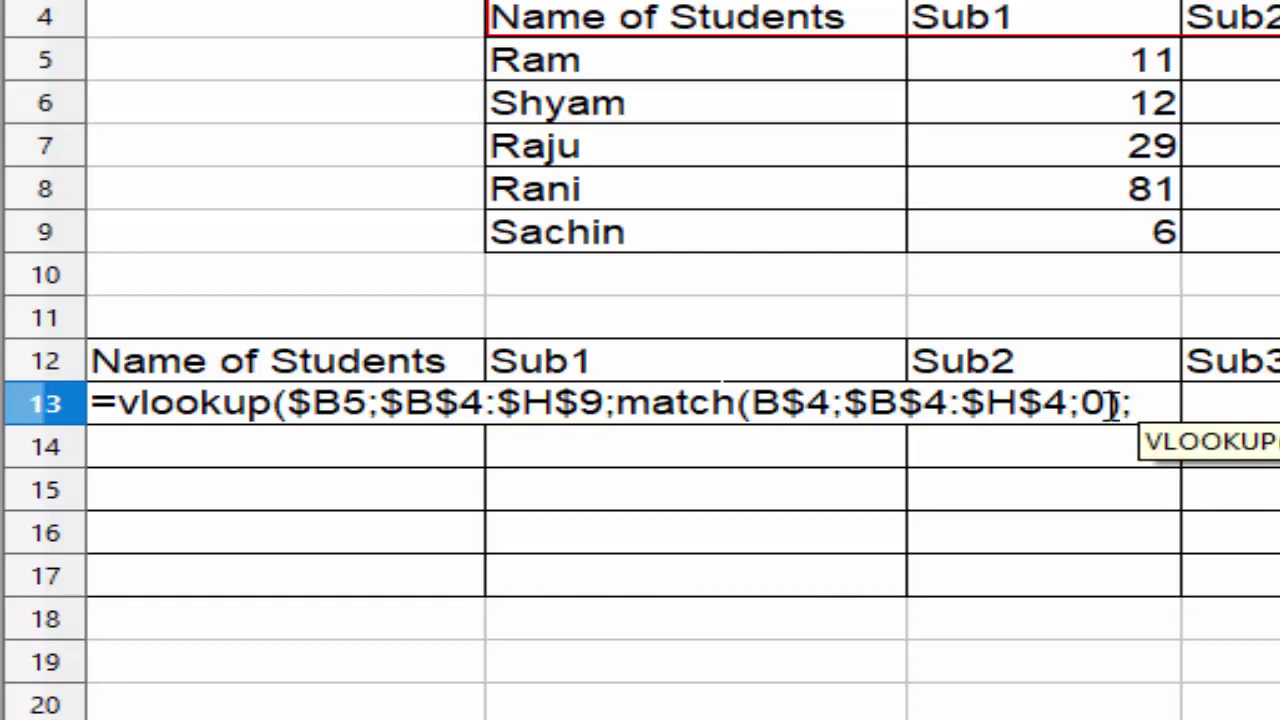
text(0))
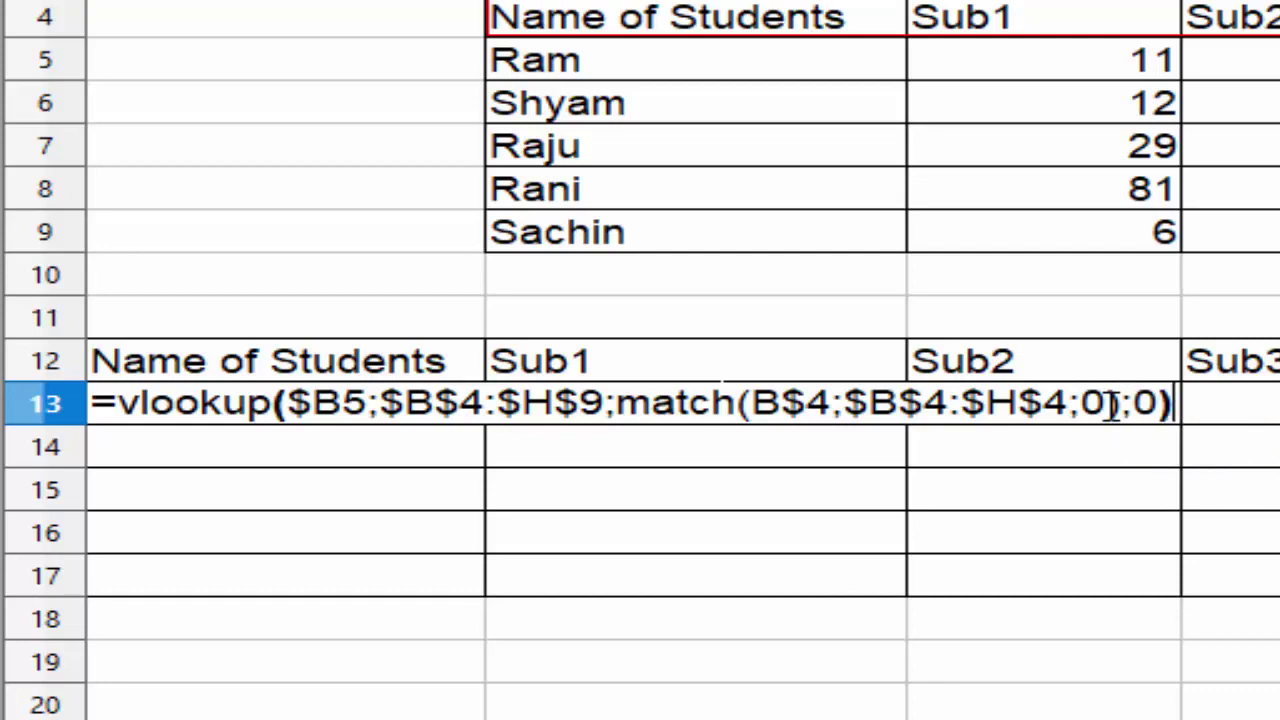
key(Return)
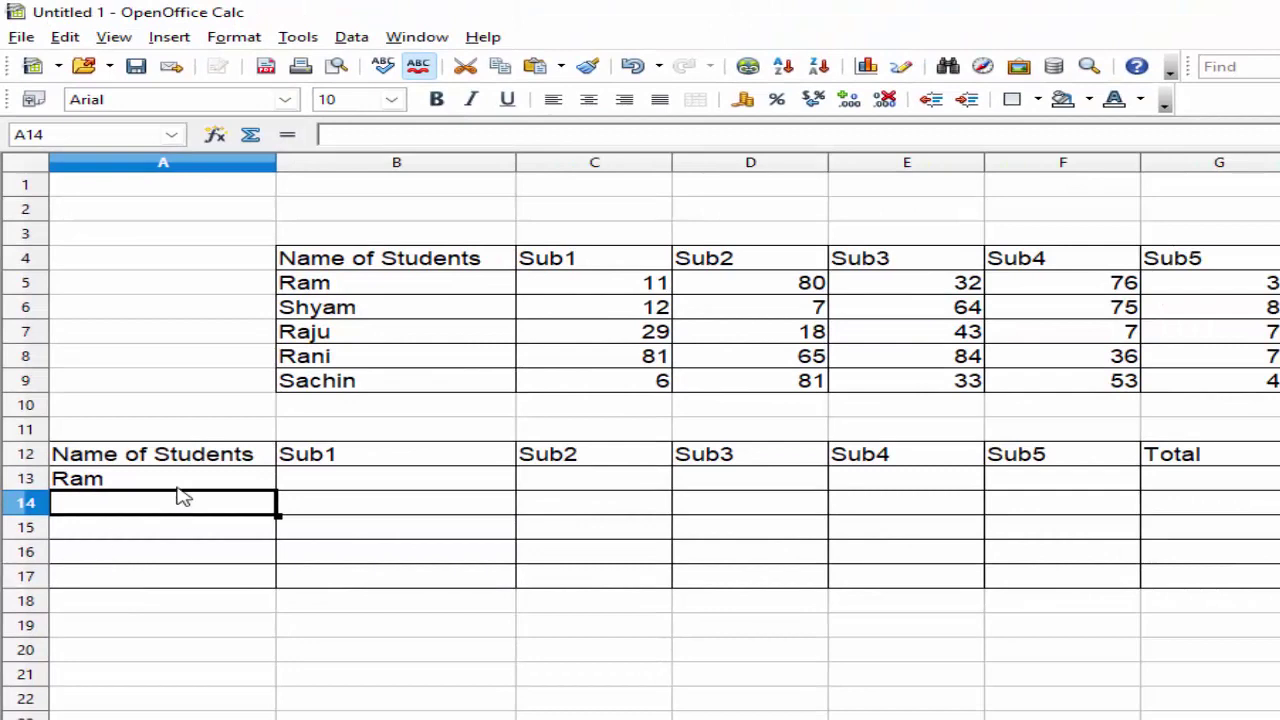
Step: Fill A13's VLOOKUP+MATCH formula through A13:G17 to reproduce all five students' marks and totals
click(171, 480)
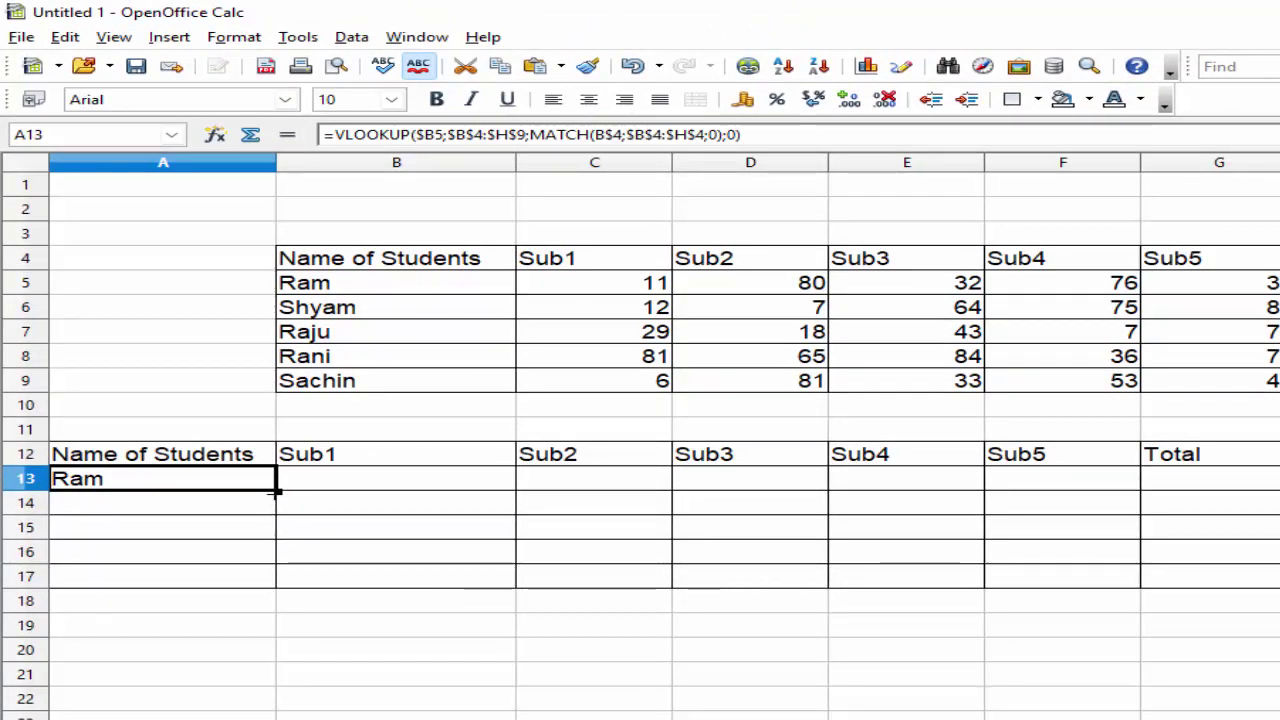
mouse_move(319, 492)
mouse_down()
mouse_move(1213, 501)
mouse_move(1220, 490)
mouse_move(1248, 563)
mouse_up()
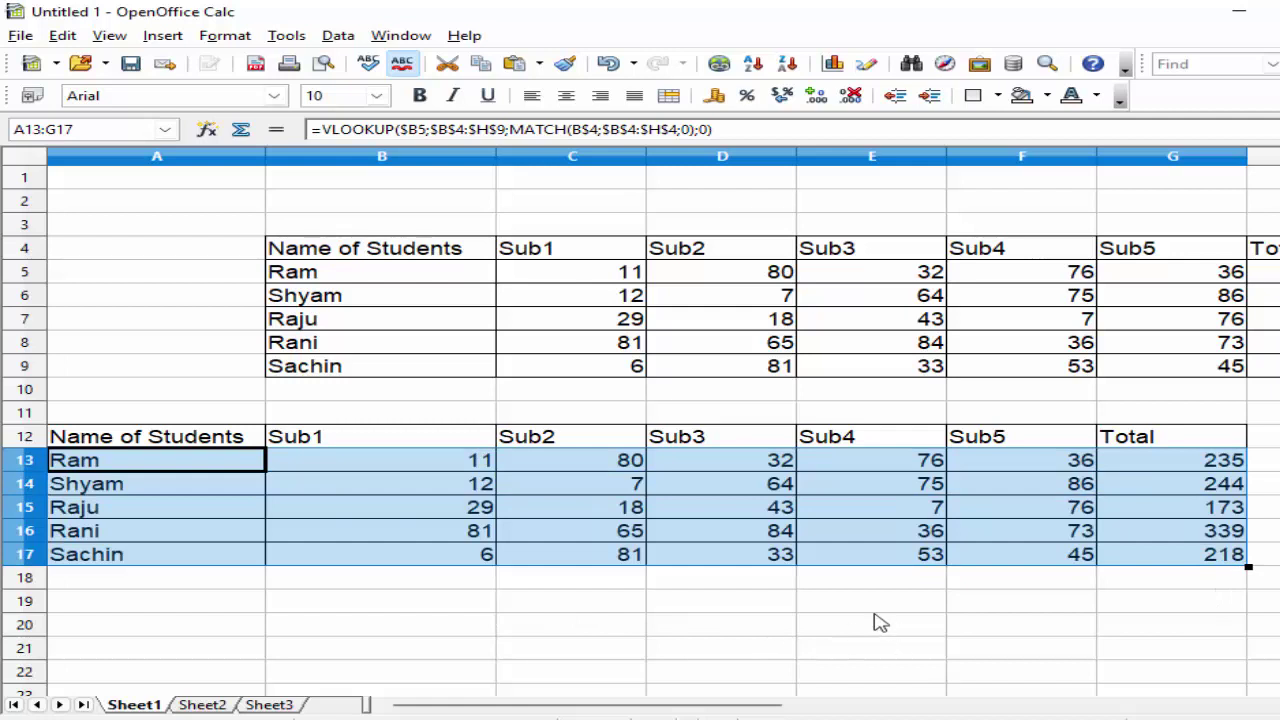
drag(533, 714, 606, 714)
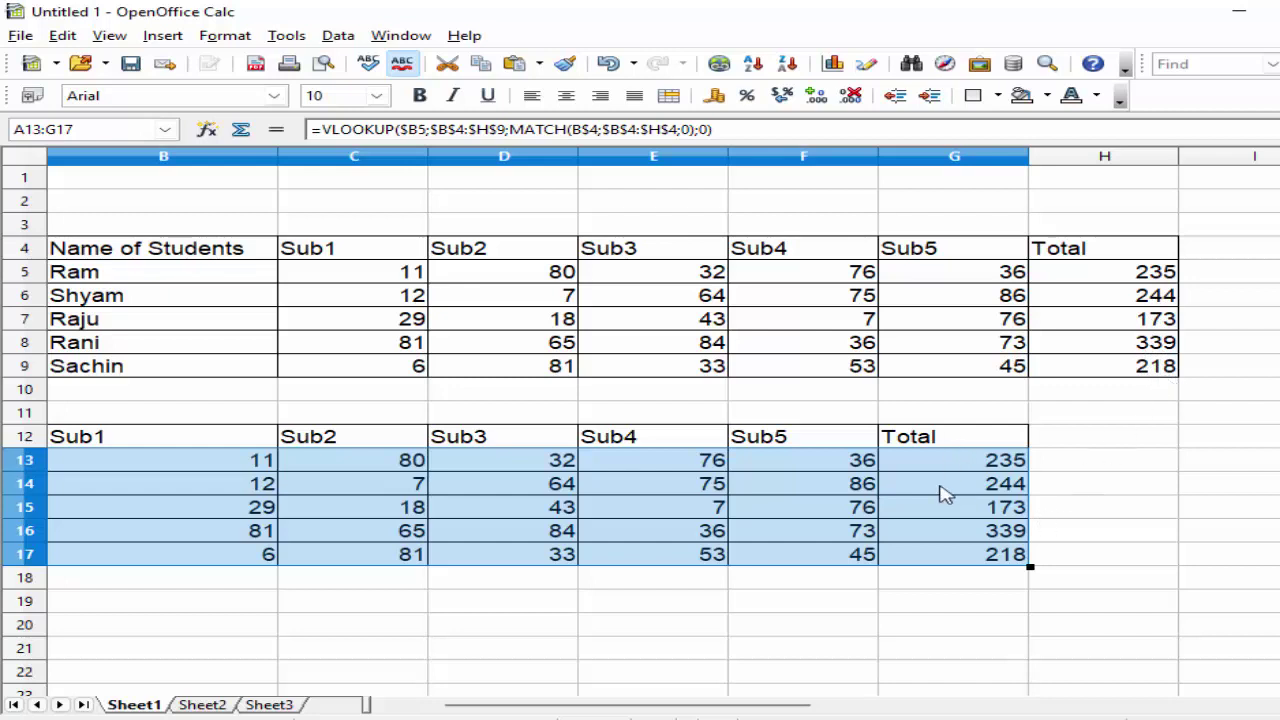
drag(775, 710, 573, 713)
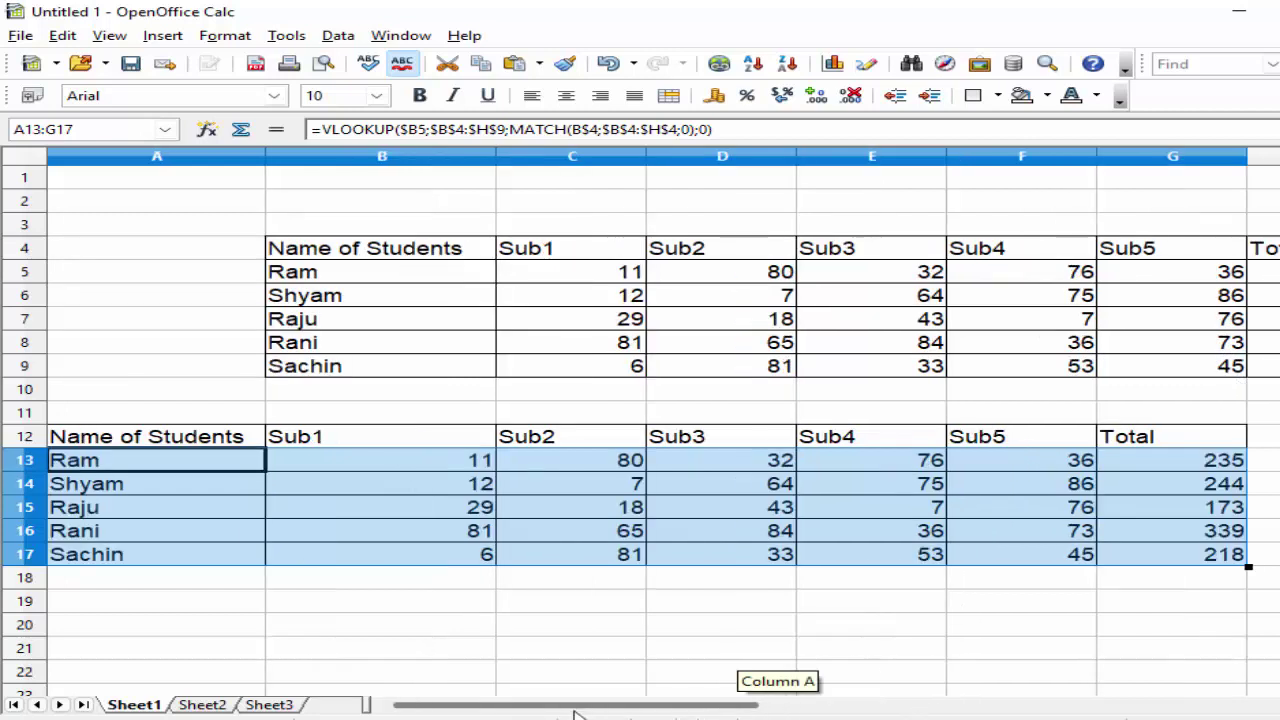